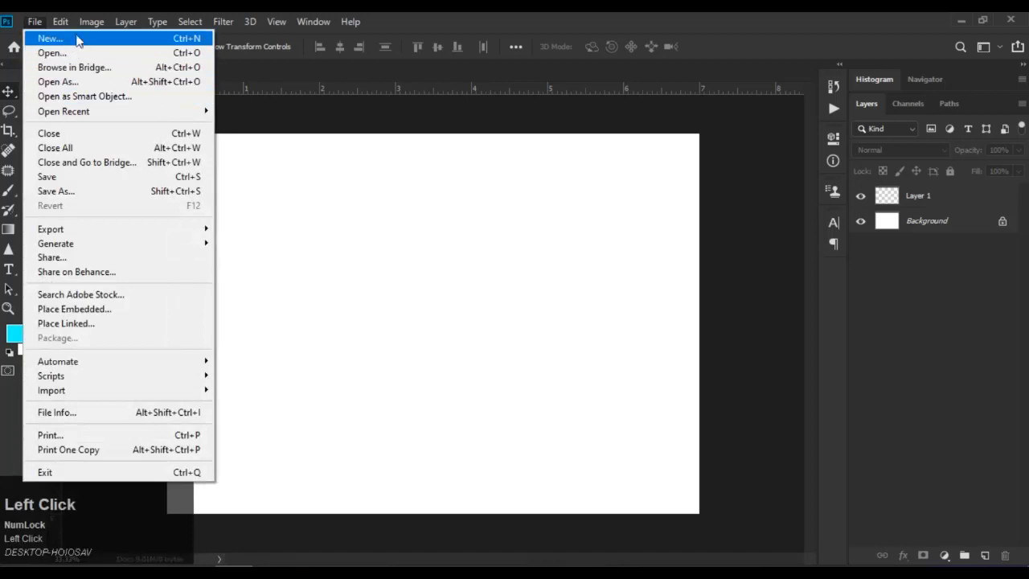
# - Activate the Pattern Stamp tool and make Layer 1 the layer to paint on
pyautogui.click(405, 174)
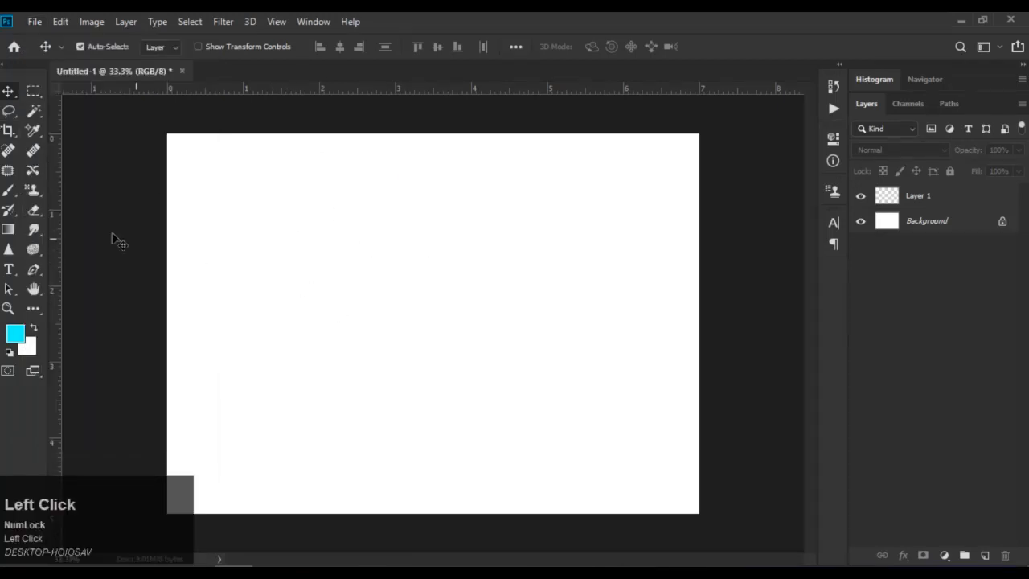
pyautogui.click(36, 196)
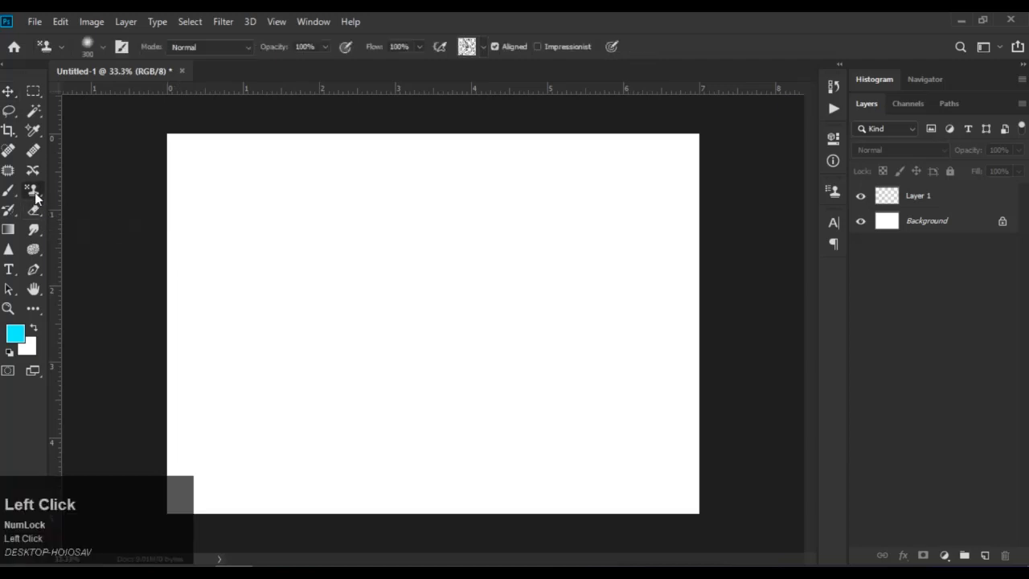
pyautogui.rightClick(36, 197)
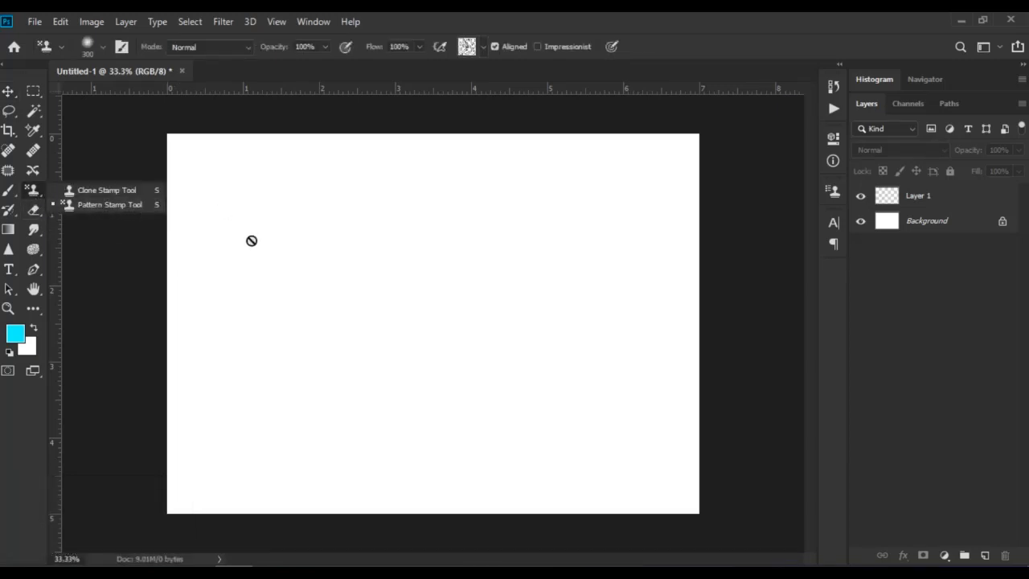
pyautogui.click(243, 249)
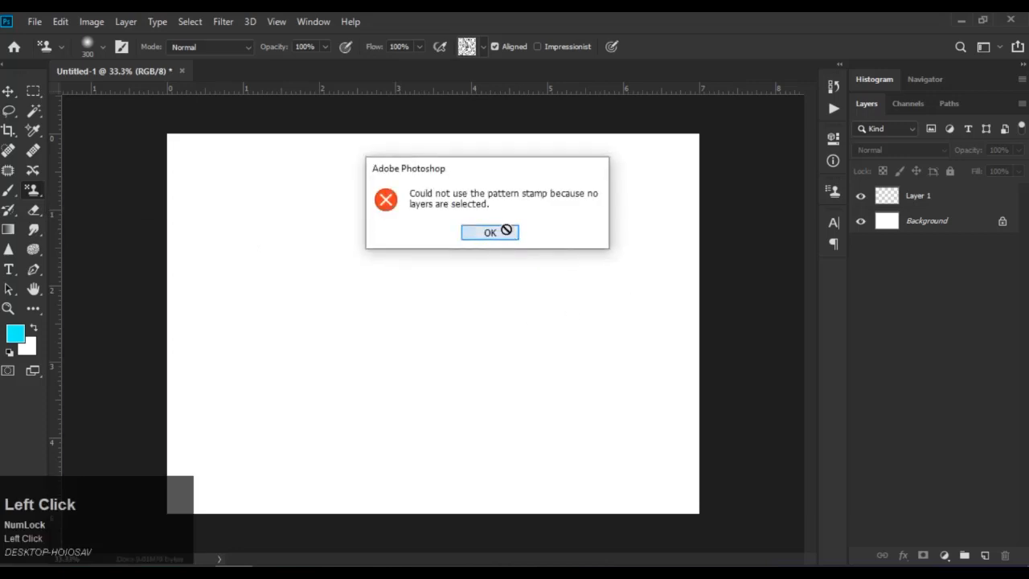
pyautogui.click(509, 234)
pyautogui.click(956, 195)
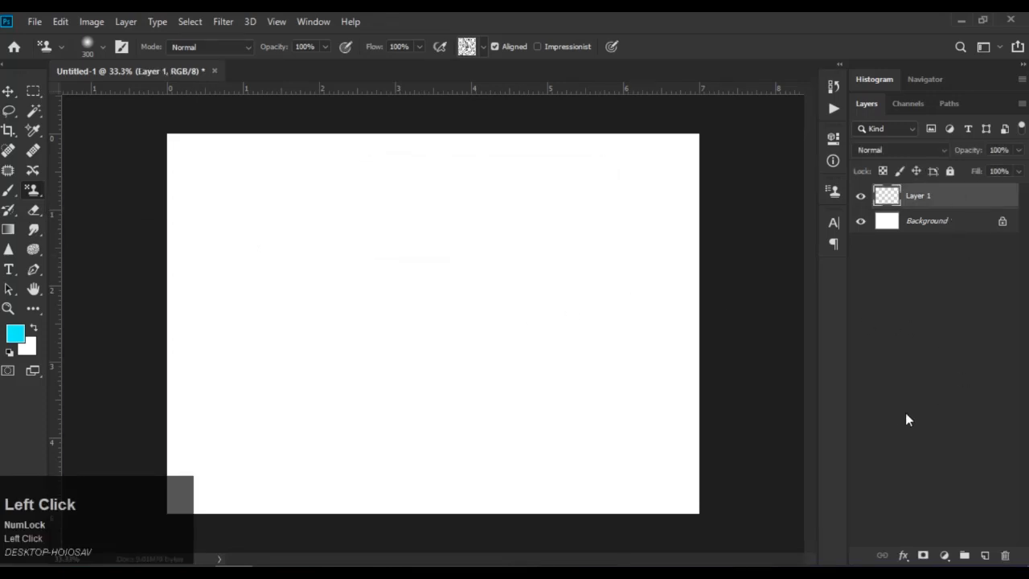
pyautogui.click(984, 555)
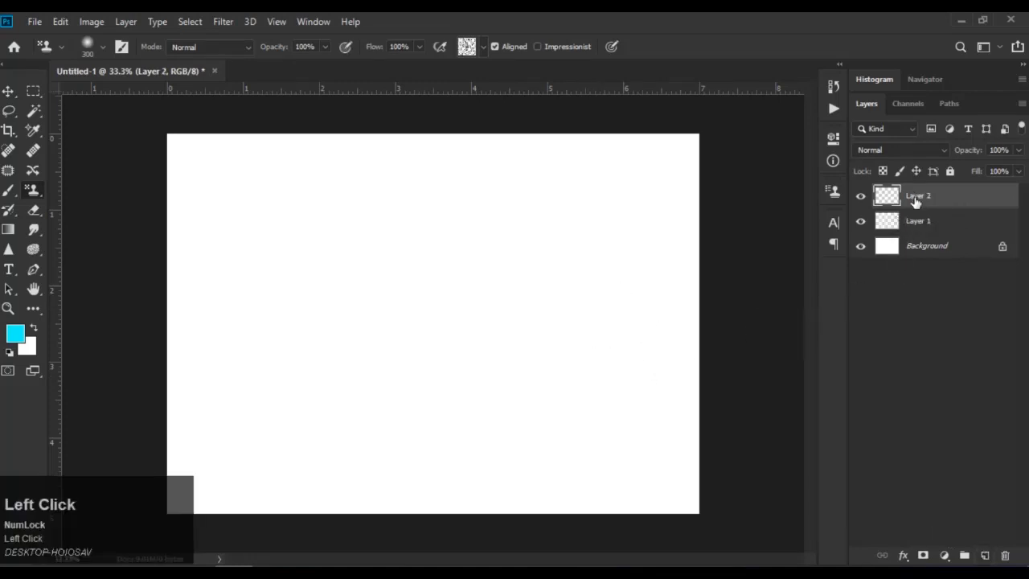
pyautogui.hotkey('ctrl', 'z')
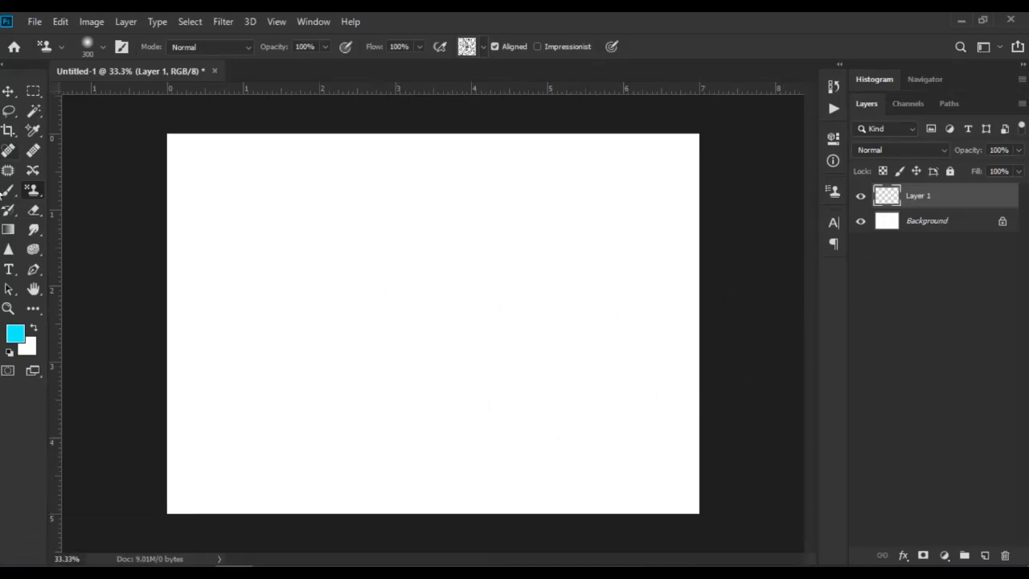
# - Choose the black-and-white hatched squares pattern and paint it across the whole canvas on Layer 1
pyautogui.click(481, 48)
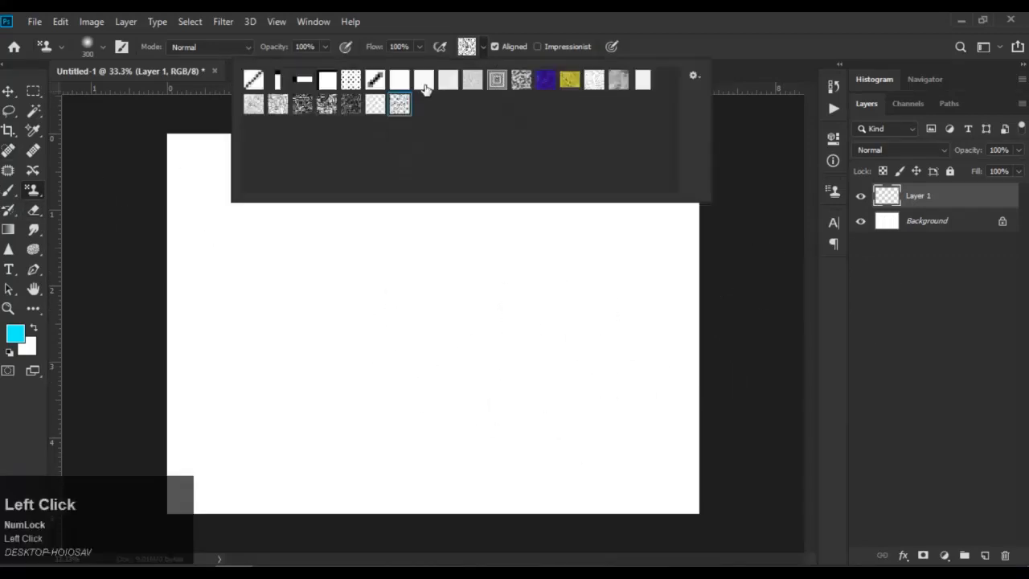
pyautogui.click(326, 109)
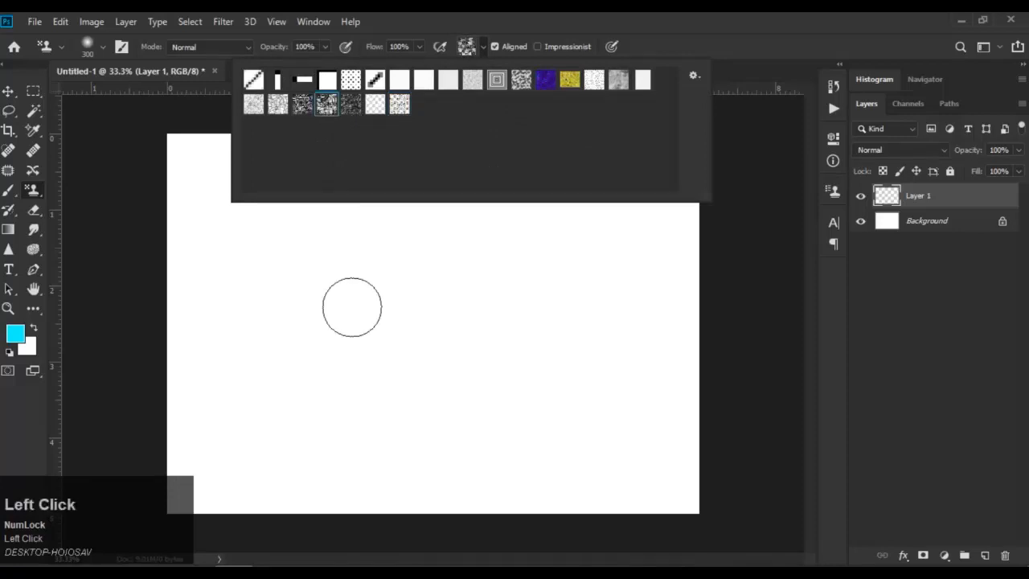
pyautogui.click(148, 275)
pyautogui.keyDown('alt'); pyautogui.scroll(1, 266, 280); pyautogui.keyUp('alt')
pyautogui.keyDown('alt'); pyautogui.scroll(-1, 289, 281); pyautogui.keyUp('alt')
pyautogui.moveTo(211, 182)
pyautogui.mouseDown()
pyautogui.moveTo(218, 161)
pyautogui.moveTo(432, 177)
pyautogui.moveTo(405, 238)
pyautogui.moveTo(260, 218)
pyautogui.moveTo(546, 213)
pyautogui.moveTo(589, 184)
pyautogui.moveTo(716, 190)
pyautogui.moveTo(659, 160)
pyautogui.moveTo(209, 173)
pyautogui.moveTo(189, 199)
pyautogui.moveTo(179, 386)
pyautogui.moveTo(184, 432)
pyautogui.moveTo(193, 330)
pyautogui.moveTo(190, 500)
pyautogui.moveTo(253, 268)
pyautogui.moveTo(317, 466)
pyautogui.moveTo(332, 322)
pyautogui.moveTo(533, 292)
pyautogui.moveTo(362, 297)
pyautogui.moveTo(627, 306)
pyautogui.moveTo(651, 265)
pyautogui.moveTo(528, 328)
pyautogui.moveTo(507, 385)
pyautogui.moveTo(391, 418)
pyautogui.moveTo(333, 478)
pyautogui.moveTo(669, 368)
pyautogui.moveTo(603, 418)
pyautogui.moveTo(634, 378)
pyautogui.moveTo(683, 450)
pyautogui.moveTo(482, 514)
pyautogui.moveTo(249, 506)
pyautogui.moveTo(595, 410)
pyautogui.moveTo(643, 148)
pyautogui.moveTo(229, 144)
pyautogui.mouseUp()
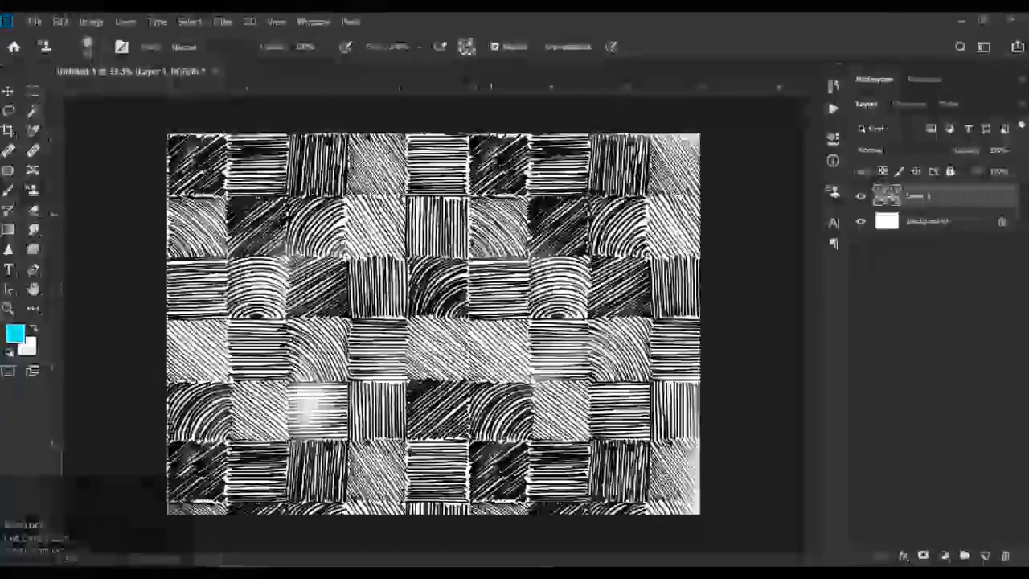
# - Set the Pattern Stamp's painting mode to Darker Color and preview blend modes on Layer 1, leaving the layer at Normal
pyautogui.click(245, 48)
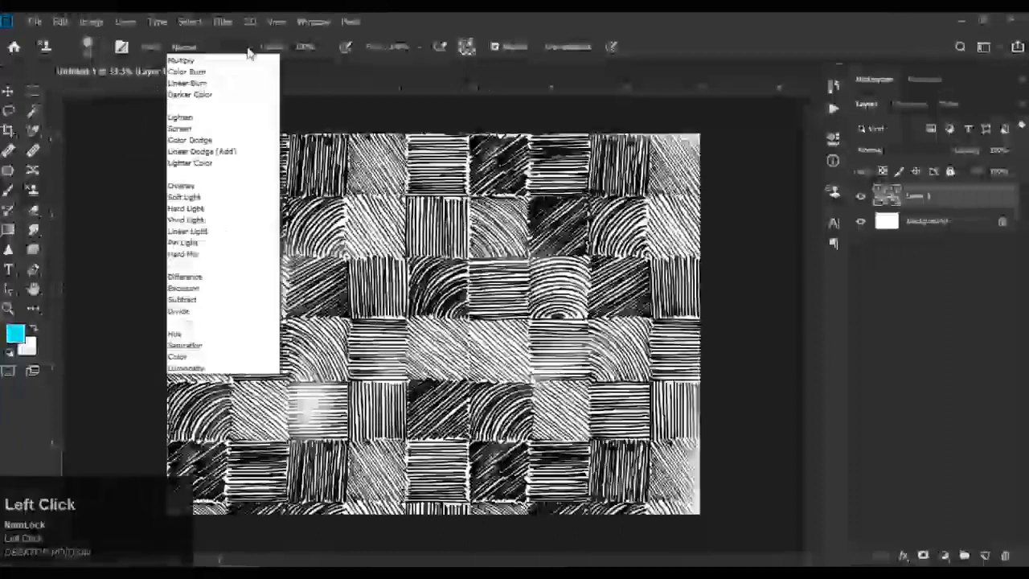
pyautogui.click(227, 155)
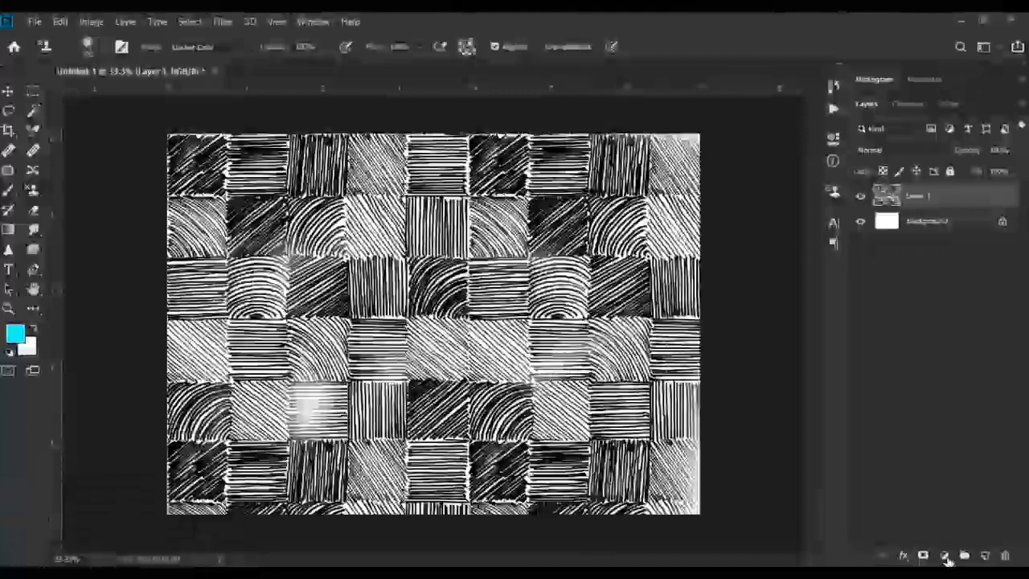
pyautogui.click(920, 152)
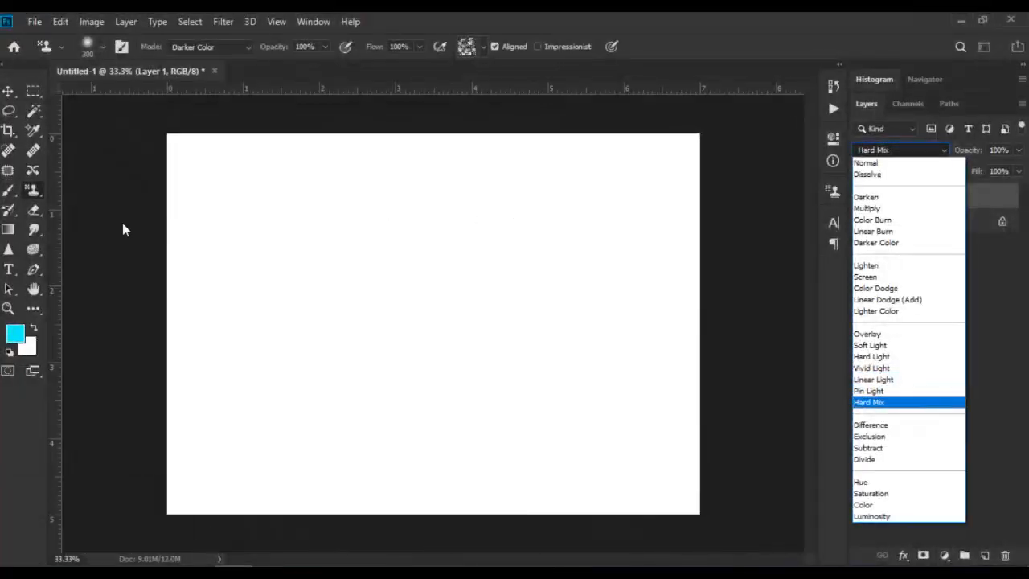
pyautogui.click(123, 225)
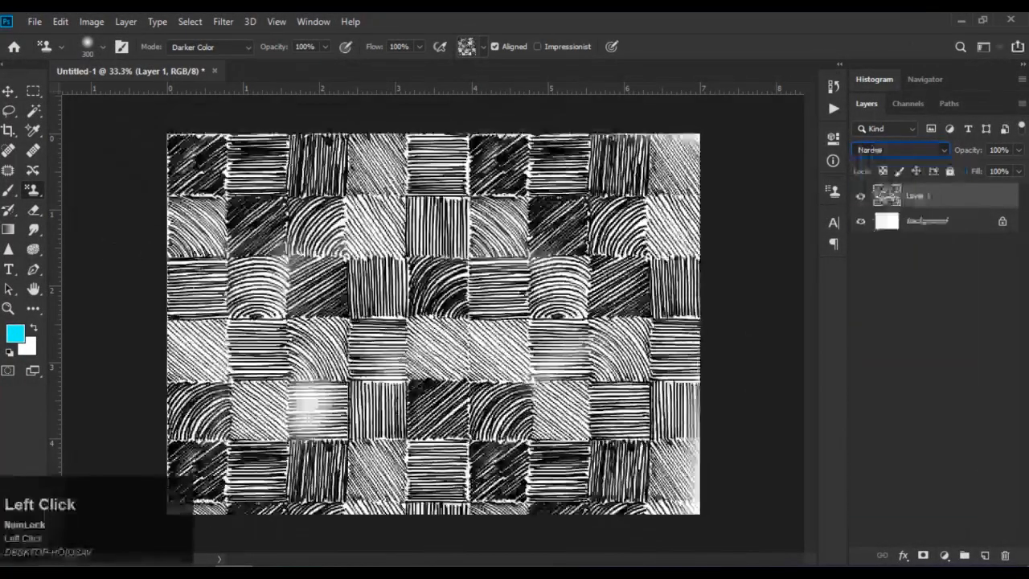
# - Add a Solid Color fill layer above Layer 1 in dark blue, hex 034d63
pyautogui.click(986, 554)
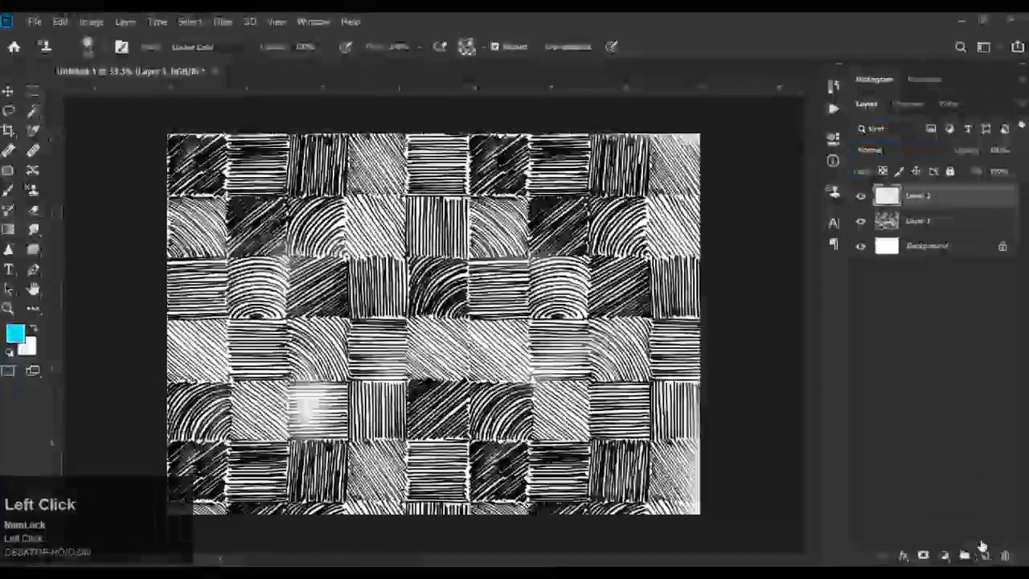
pyautogui.click(944, 555)
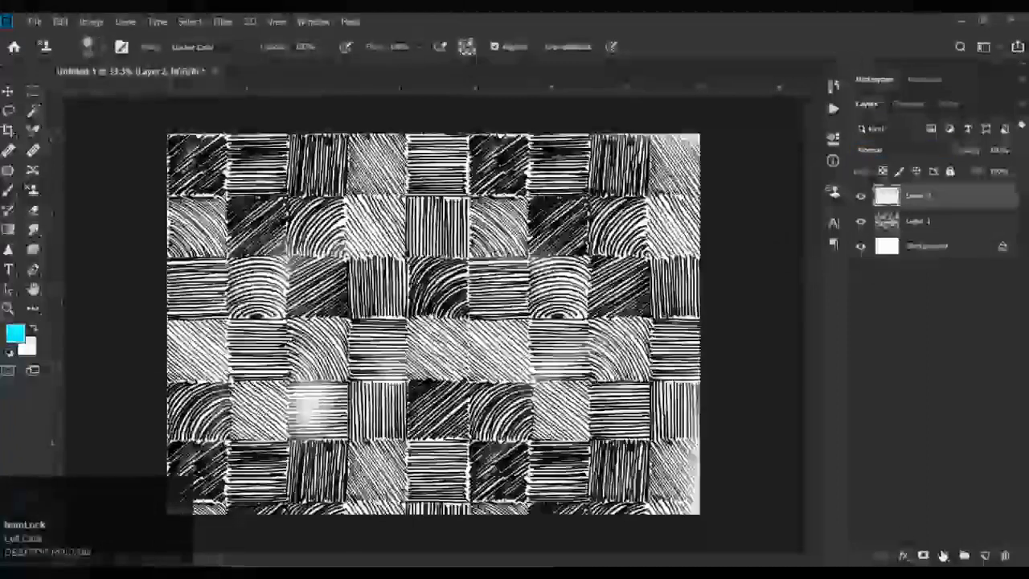
pyautogui.click(967, 290)
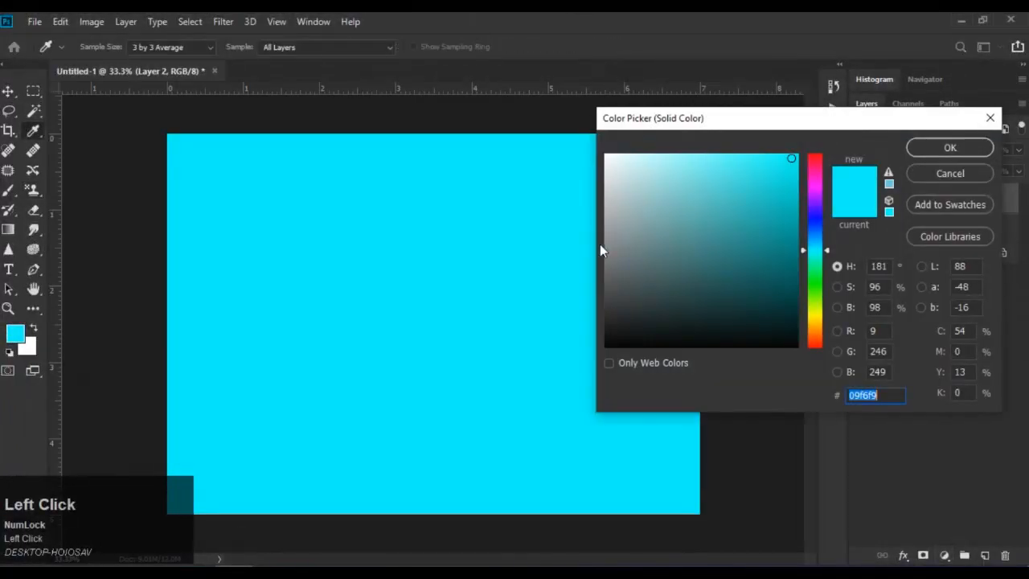
pyautogui.moveTo(814, 237); pyautogui.dragTo(807, 209)
pyautogui.click(791, 225)
pyautogui.moveTo(807, 251); pyautogui.dragTo(818, 225)
pyautogui.click(812, 243)
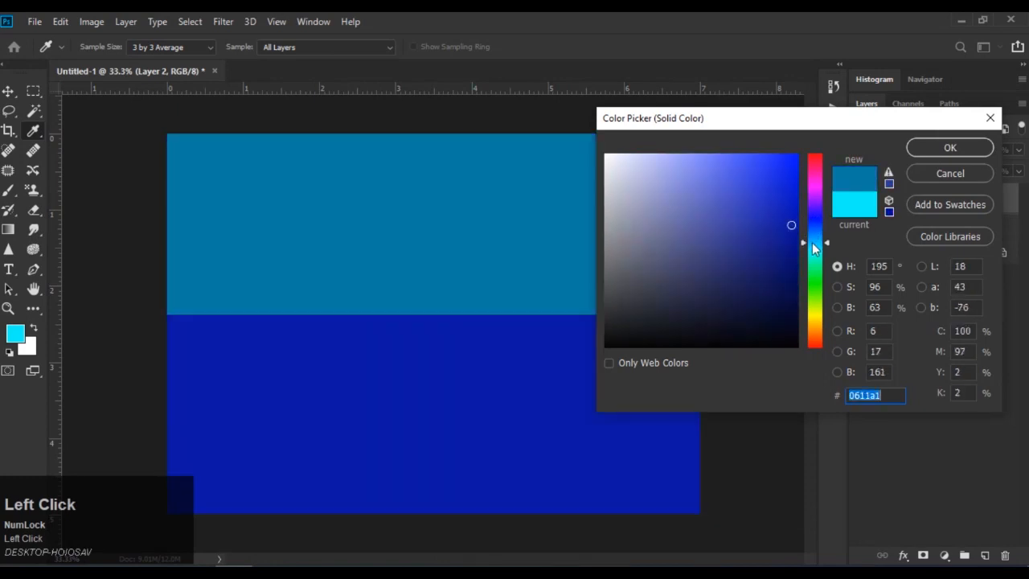
pyautogui.click(788, 294)
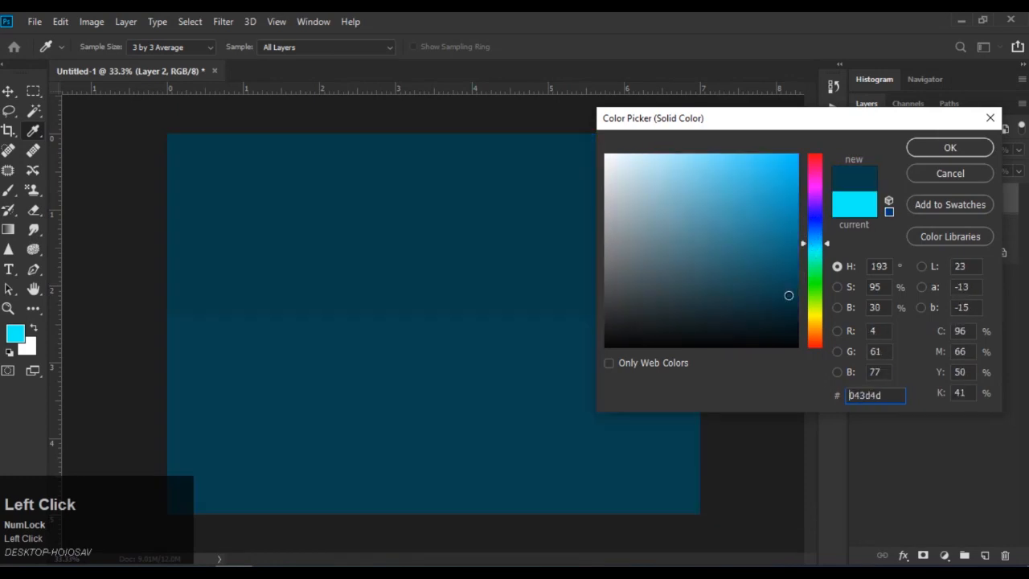
pyautogui.click(793, 272)
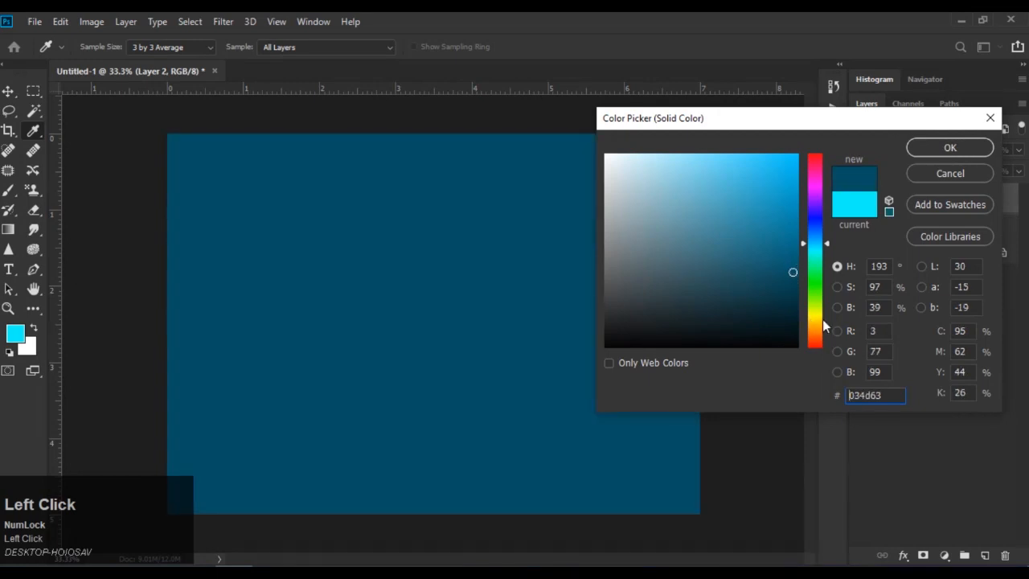
pyautogui.click(948, 149)
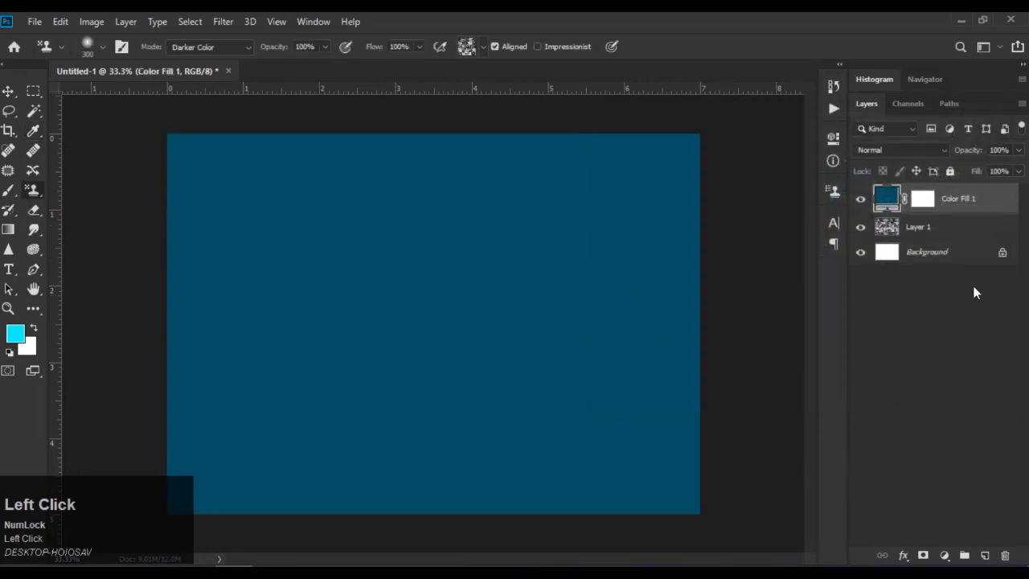
# - Set the color fill layer's blend mode to Linear Dodge (Add)
pyautogui.click(894, 151)
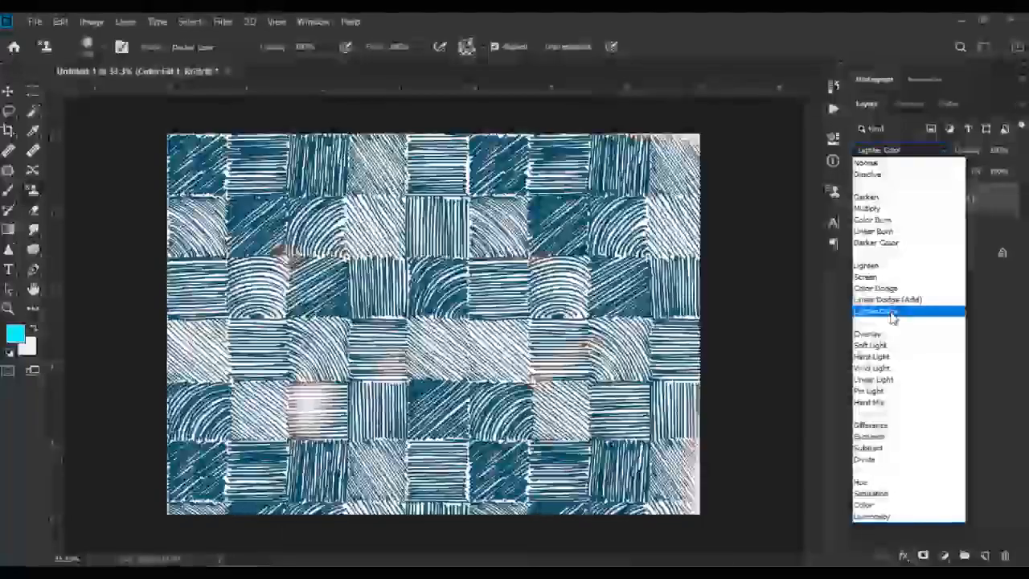
pyautogui.click(888, 299)
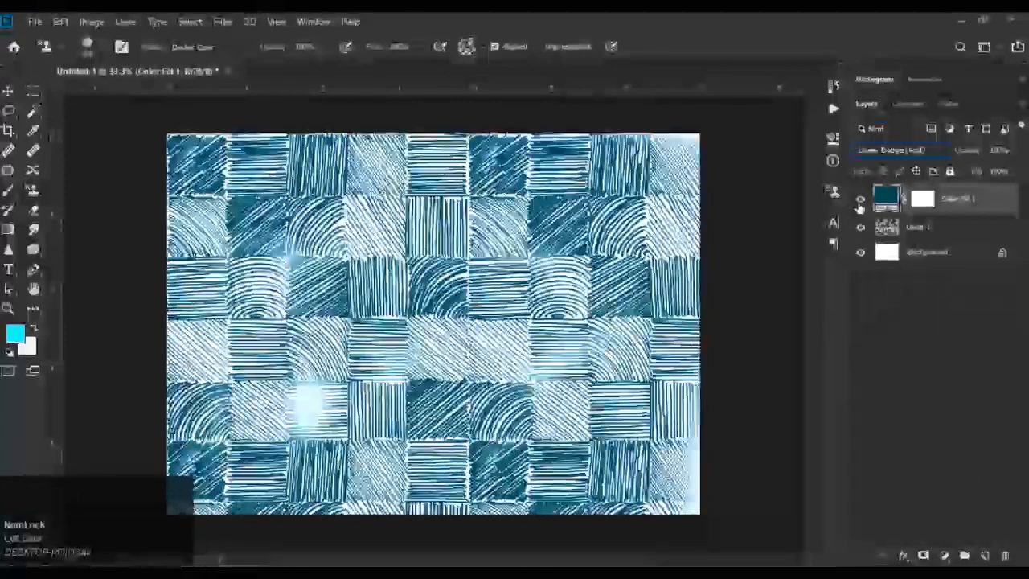
# - Hide the color fill layer and Layer 1, and add a new empty layer between them
pyautogui.click(924, 231)
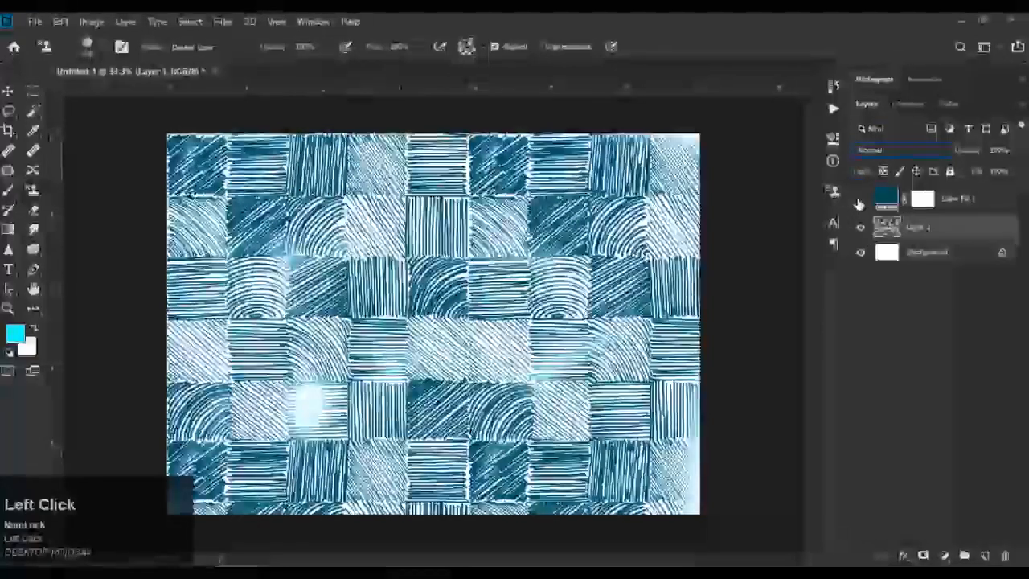
pyautogui.click(859, 199)
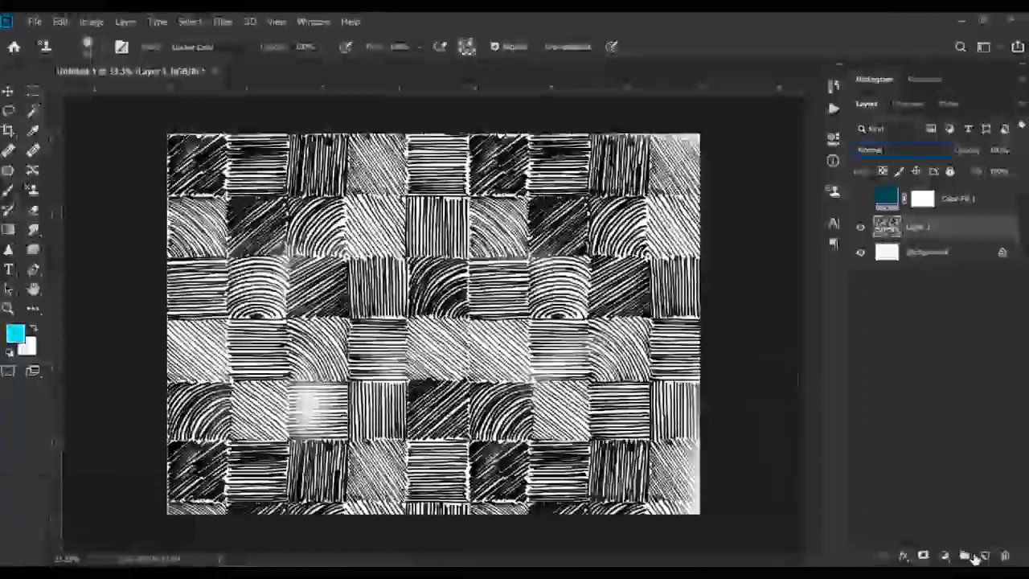
pyautogui.click(979, 556)
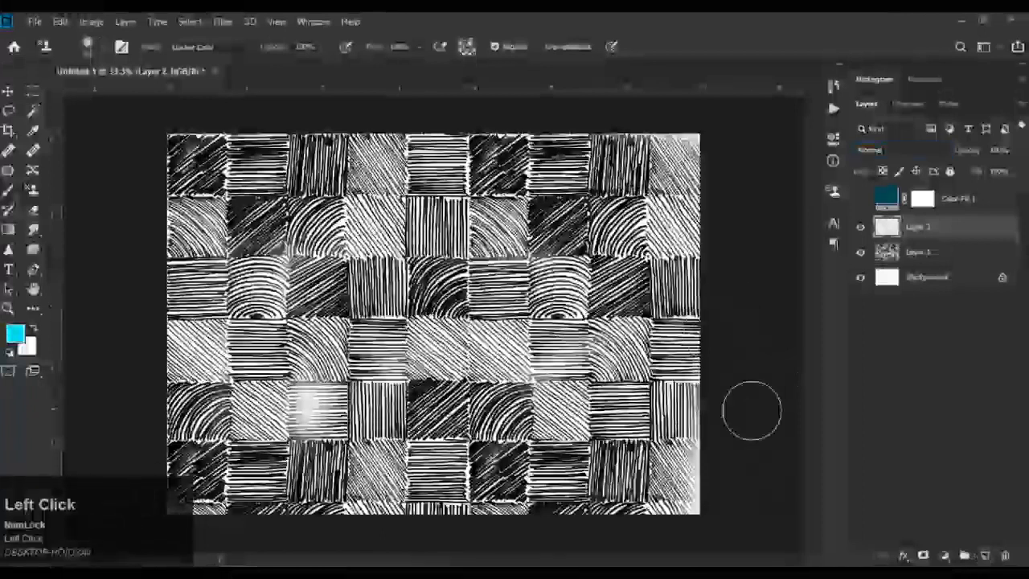
pyautogui.click(859, 252)
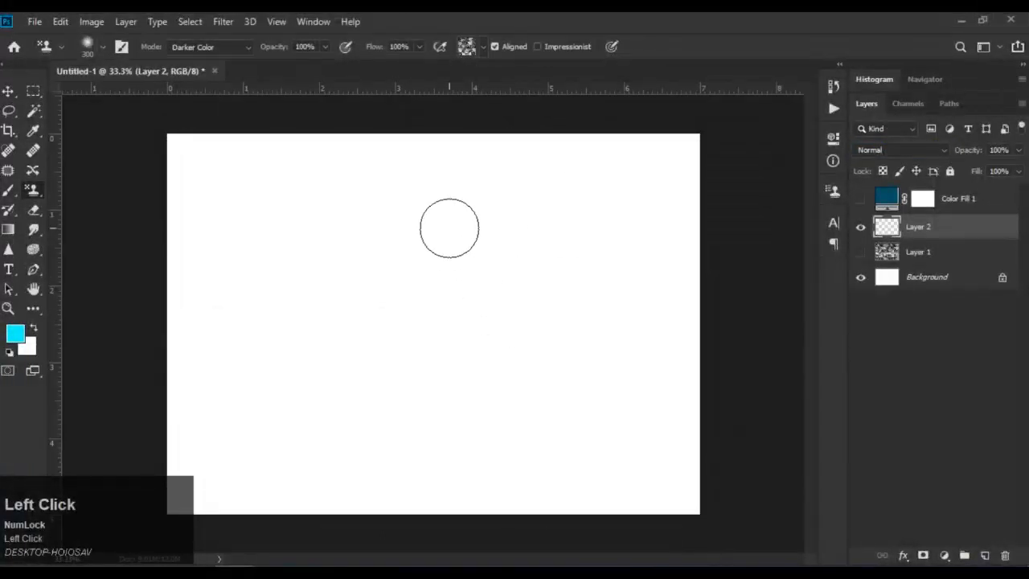
# - Choose the grey weathered-wall pattern and paint it over the upper part of the canvas on Layer 2
pyautogui.click(483, 46)
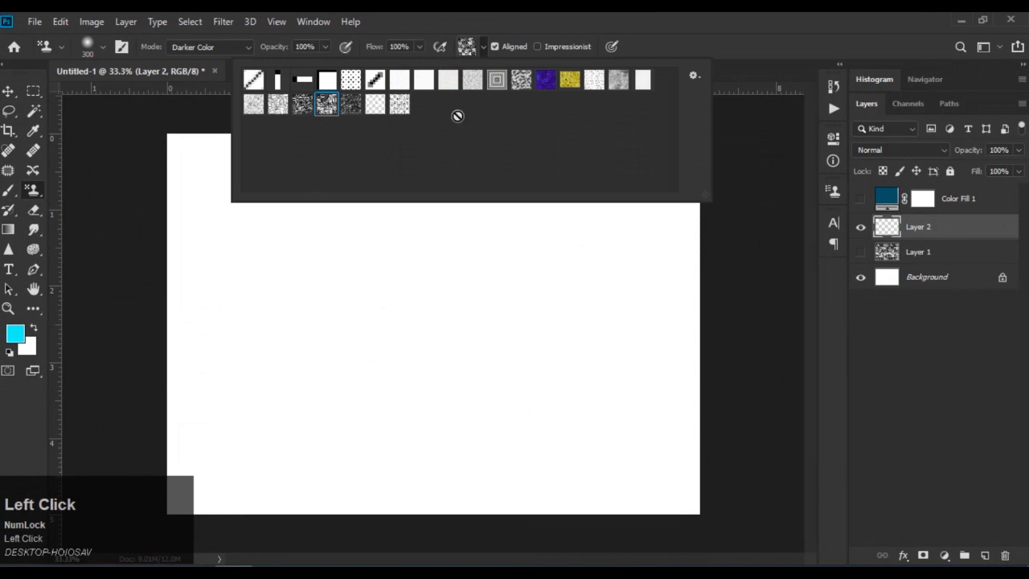
pyautogui.click(617, 80)
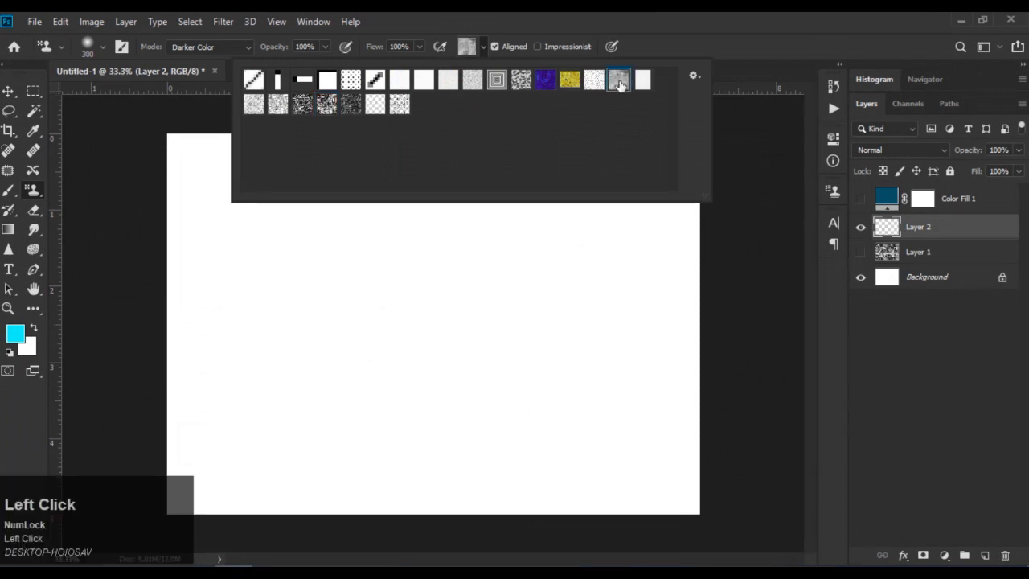
pyautogui.click(320, 285)
pyautogui.moveTo(232, 223)
pyautogui.mouseDown()
pyautogui.moveTo(423, 218)
pyautogui.moveTo(431, 201)
pyautogui.moveTo(393, 177)
pyautogui.moveTo(650, 195)
pyautogui.moveTo(453, 319)
pyautogui.moveTo(206, 274)
pyautogui.moveTo(388, 239)
pyautogui.moveTo(423, 184)
pyautogui.moveTo(212, 161)
pyautogui.moveTo(245, 98)
pyautogui.mouseUp()
# - Set the Pattern Stamp's painting mode to Normal and extend the grey texture down across the middle of the canvas
pyautogui.click(244, 48)
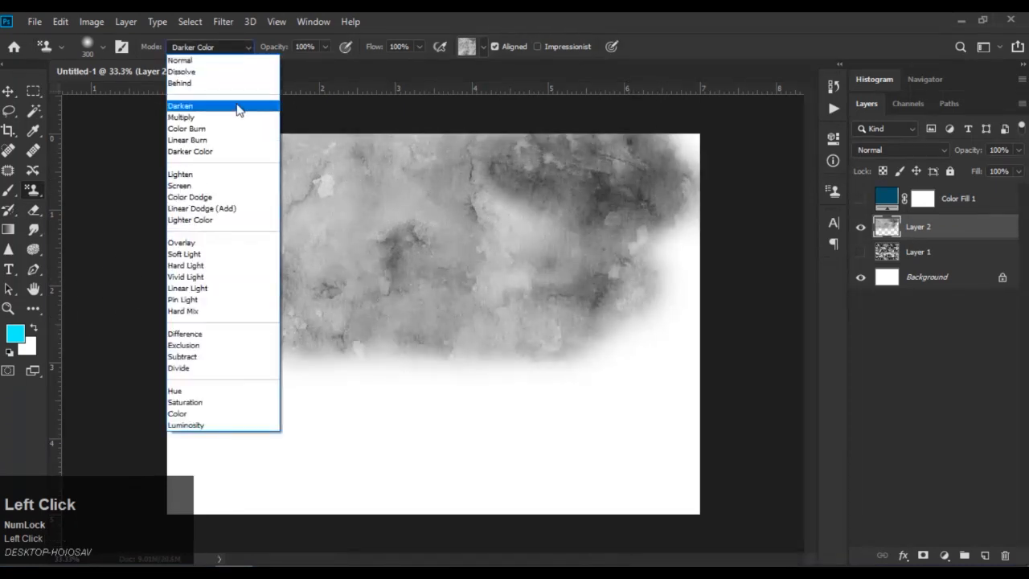
pyautogui.click(231, 64)
pyautogui.moveTo(455, 324)
pyautogui.mouseDown()
pyautogui.moveTo(214, 365)
pyautogui.moveTo(143, 422)
pyautogui.moveTo(385, 373)
pyautogui.moveTo(373, 372)
pyautogui.moveTo(674, 381)
pyautogui.moveTo(679, 397)
pyautogui.moveTo(643, 255)
pyautogui.moveTo(647, 298)
pyautogui.moveTo(651, 313)
pyautogui.moveTo(651, 183)
pyautogui.moveTo(661, 381)
pyautogui.mouseUp()
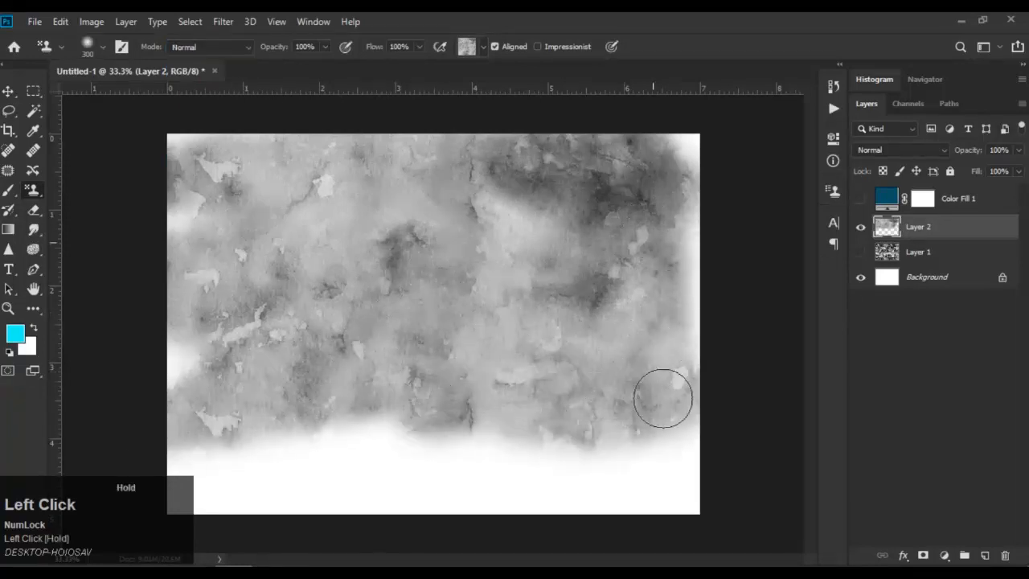
# - Lower the Pattern Stamp's opacity to 1% and paint a trial stroke along the blank lower part of the canvas
pyautogui.moveTo(327, 45); pyautogui.dragTo(259, 84)
pyautogui.moveTo(507, 495)
pyautogui.mouseDown()
pyautogui.moveTo(537, 465)
pyautogui.moveTo(429, 469)
pyautogui.mouseUp()
# - Raise the Pattern Stamp's opacity to 100% and paint the grey texture further down at the lower left of the canvas
pyautogui.click(330, 46)
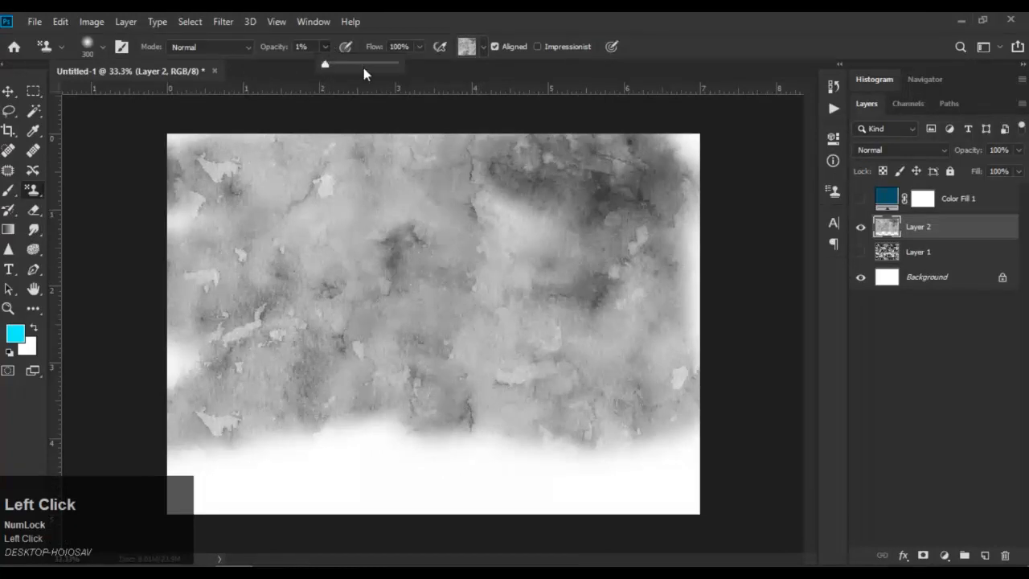
pyautogui.click(363, 64)
pyautogui.moveTo(402, 432)
pyautogui.mouseDown()
pyautogui.moveTo(338, 446)
pyautogui.moveTo(343, 435)
pyautogui.mouseUp()
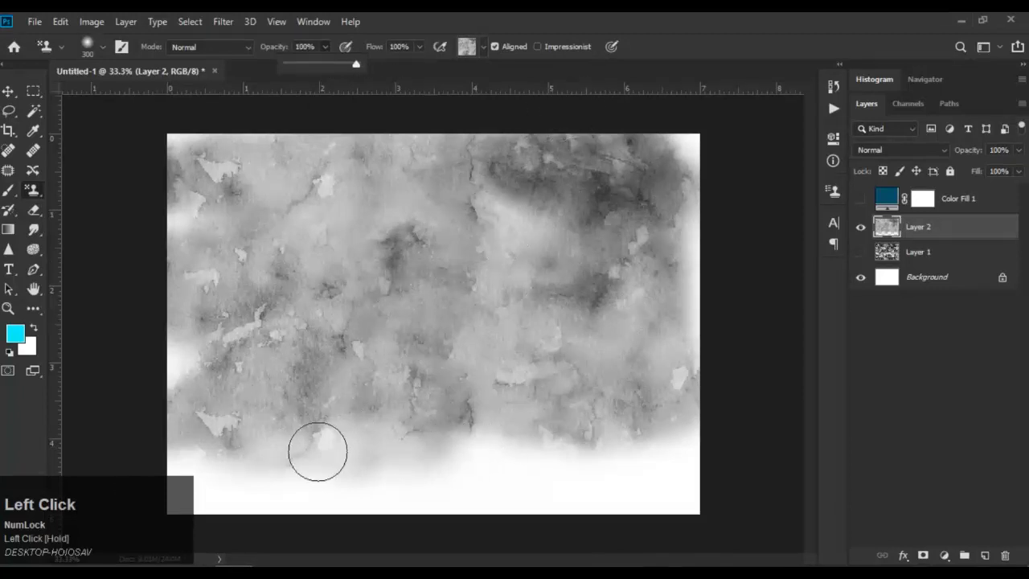
pyautogui.click(317, 450)
# - Reduce the Pattern Stamp's flow to 1% and paint a trial stroke along the texture's lower edge
pyautogui.click(421, 46)
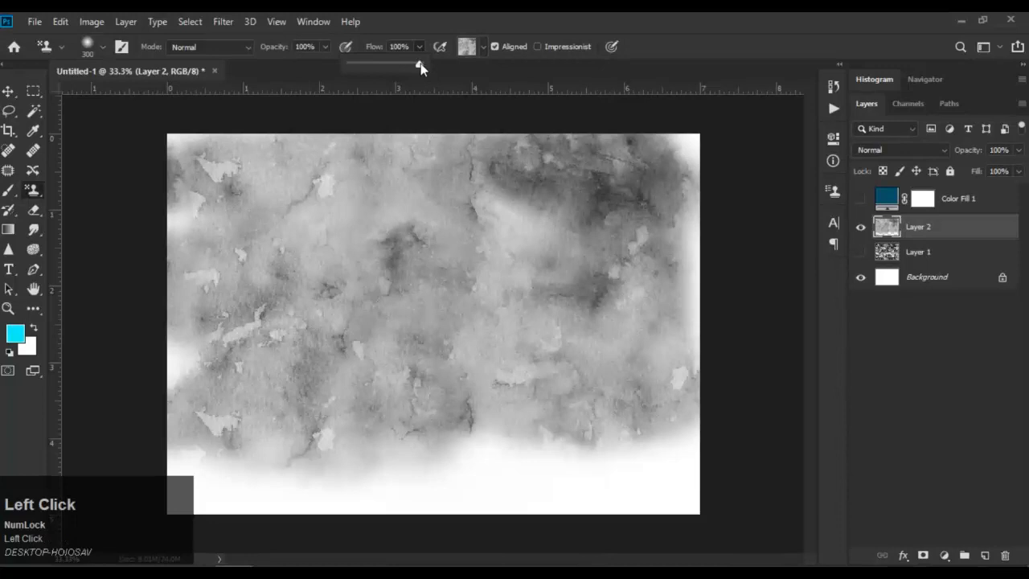
pyautogui.moveTo(389, 453)
pyautogui.mouseDown()
pyautogui.moveTo(439, 467)
pyautogui.moveTo(387, 472)
pyautogui.mouseUp()
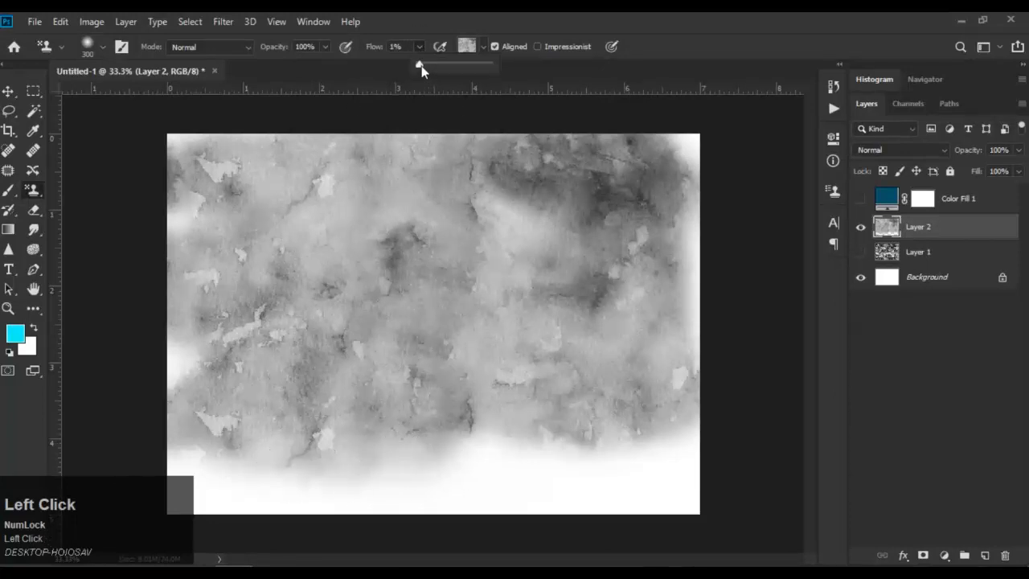
# - Raise the Pattern Stamp's flow to 100% and extend the grey texture down to the canvas's lower-left edge
pyautogui.moveTo(217, 496)
pyautogui.mouseDown()
pyautogui.moveTo(268, 521)
pyautogui.moveTo(275, 500)
pyautogui.moveTo(318, 473)
pyautogui.moveTo(296, 491)
pyautogui.moveTo(369, 481)
pyautogui.moveTo(490, 410)
pyautogui.mouseUp()
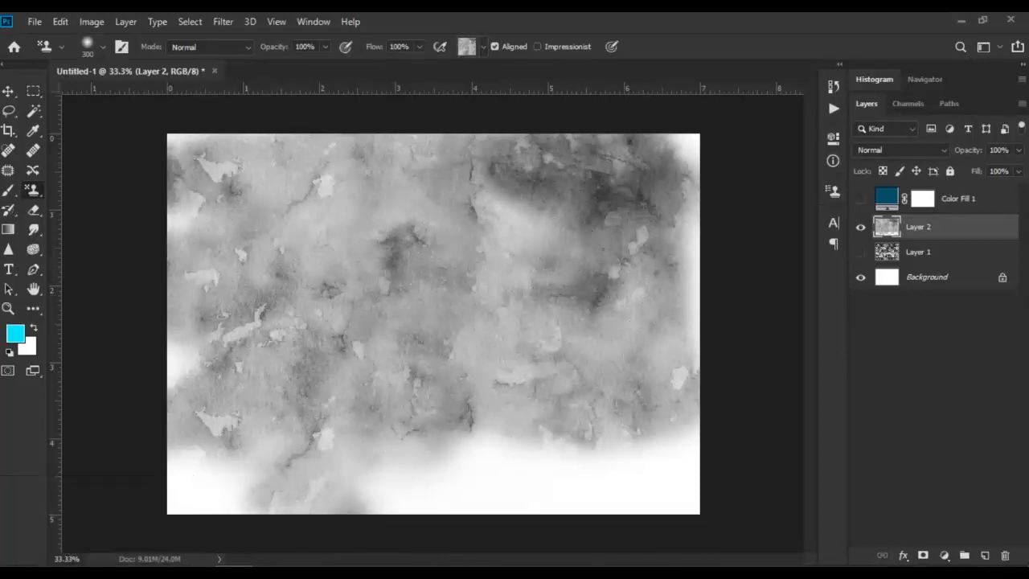
# - Toggle the Color Fill 1 layer's visibility to compare the texture with and without the colour
pyautogui.click(861, 199)
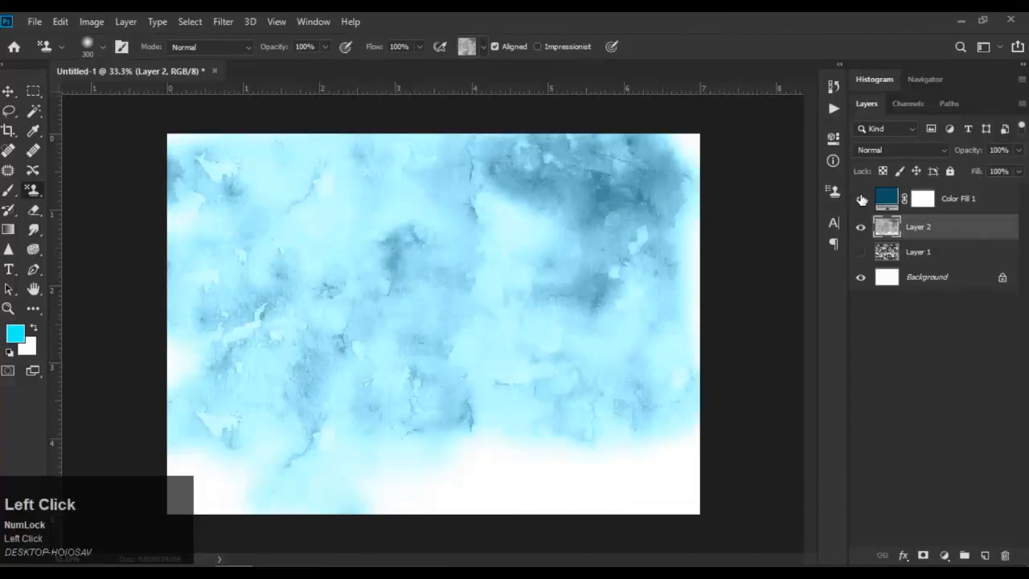
pyautogui.click(861, 199)
pyautogui.click(860, 198)
pyautogui.click(861, 198)
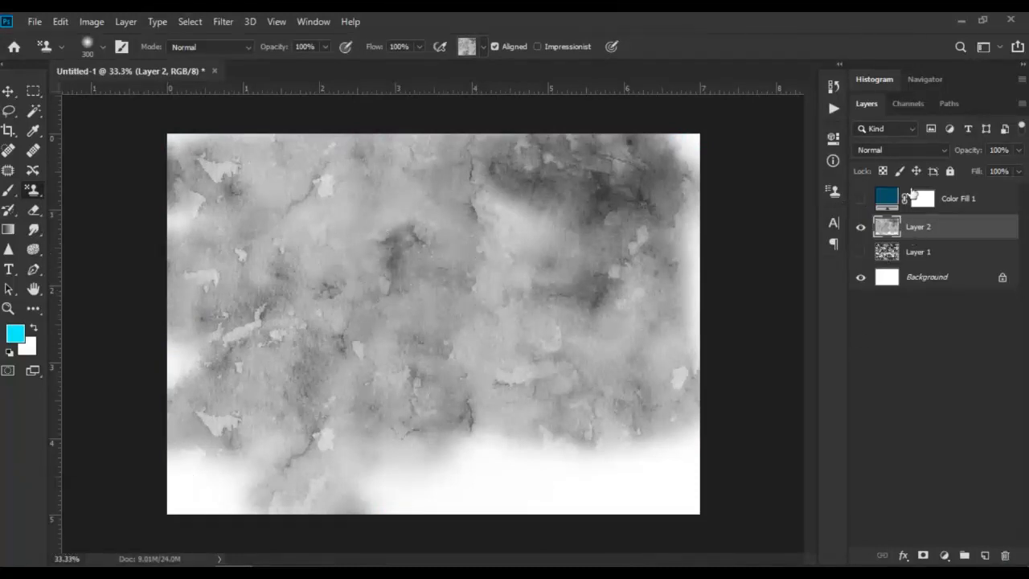
# - Show Layer 1 and the Color Fill 1 layer, and set Layer 2's blending mode to Subtract
pyautogui.click(919, 151)
pyautogui.click(919, 151)
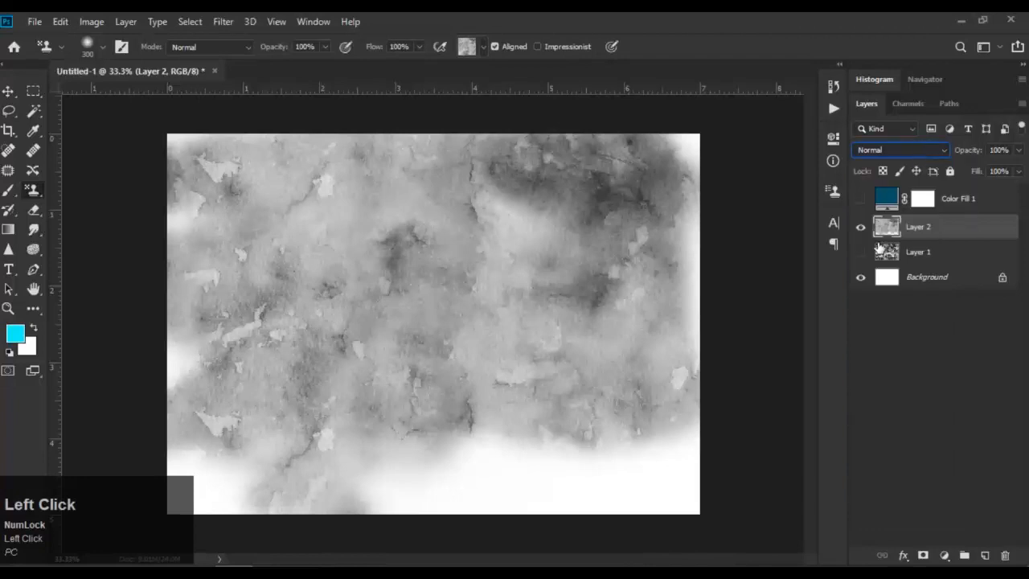
pyautogui.click(861, 252)
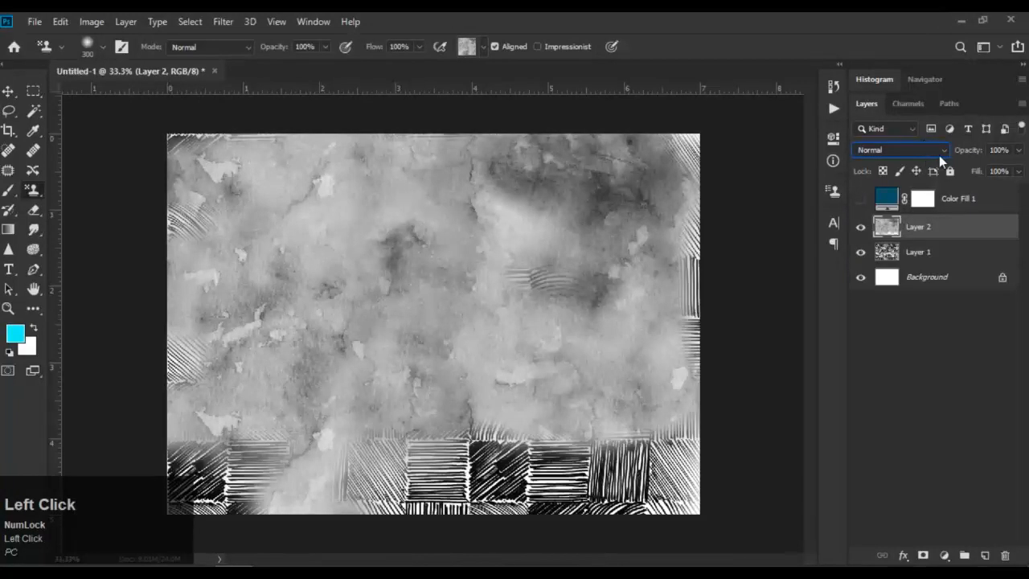
pyautogui.click(931, 147)
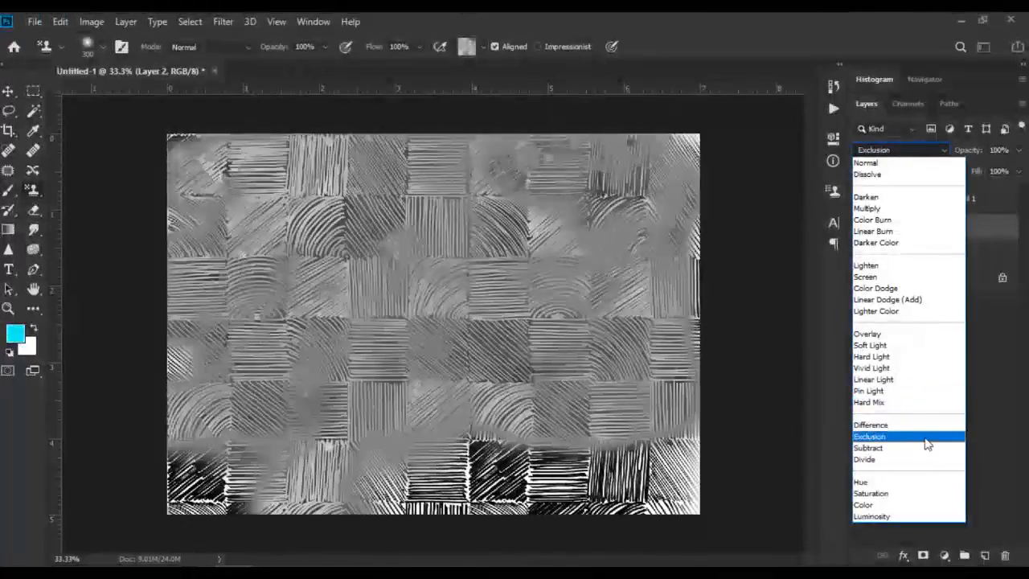
pyautogui.click(925, 448)
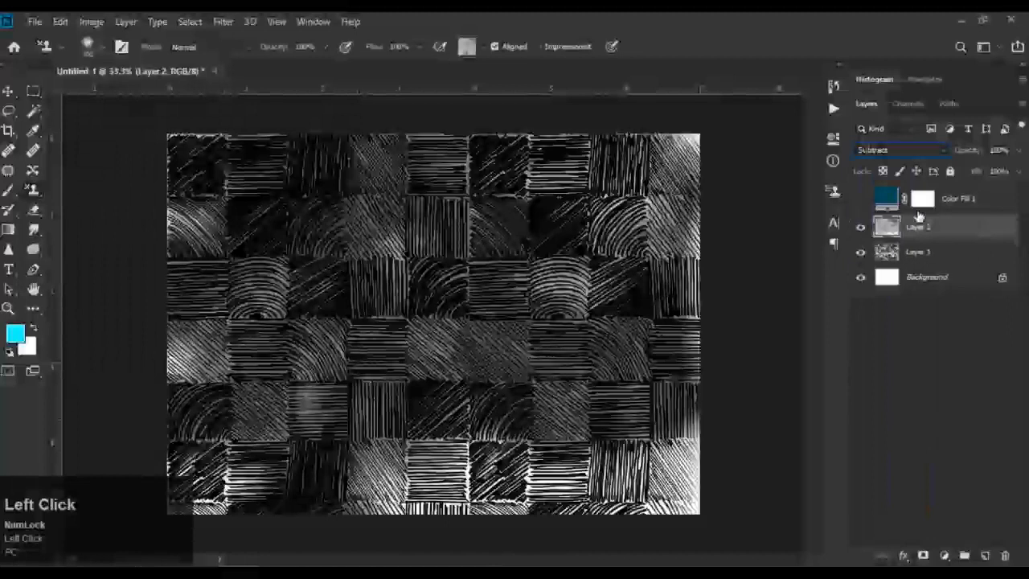
pyautogui.click(859, 199)
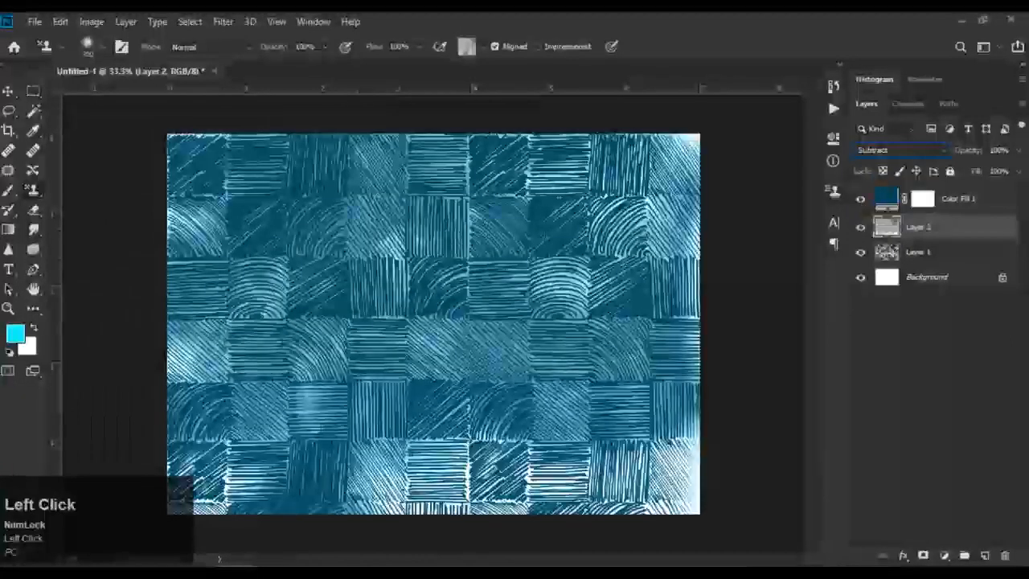
# - Add a layer above Layer 2 and paint a light grey textured pattern along the top of the canvas with the Pattern Stamp
pyautogui.click(8, 90)
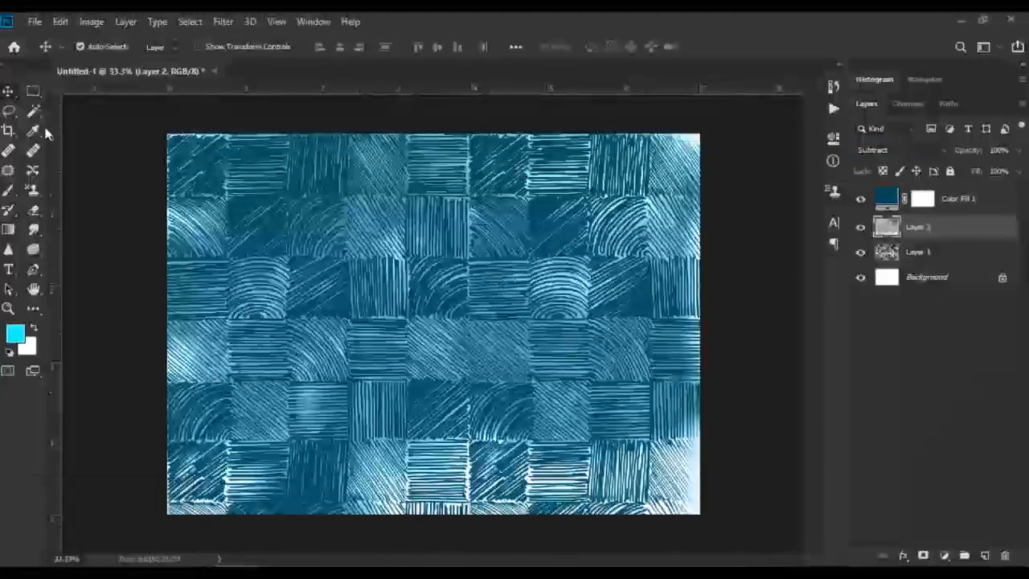
pyautogui.click(33, 189)
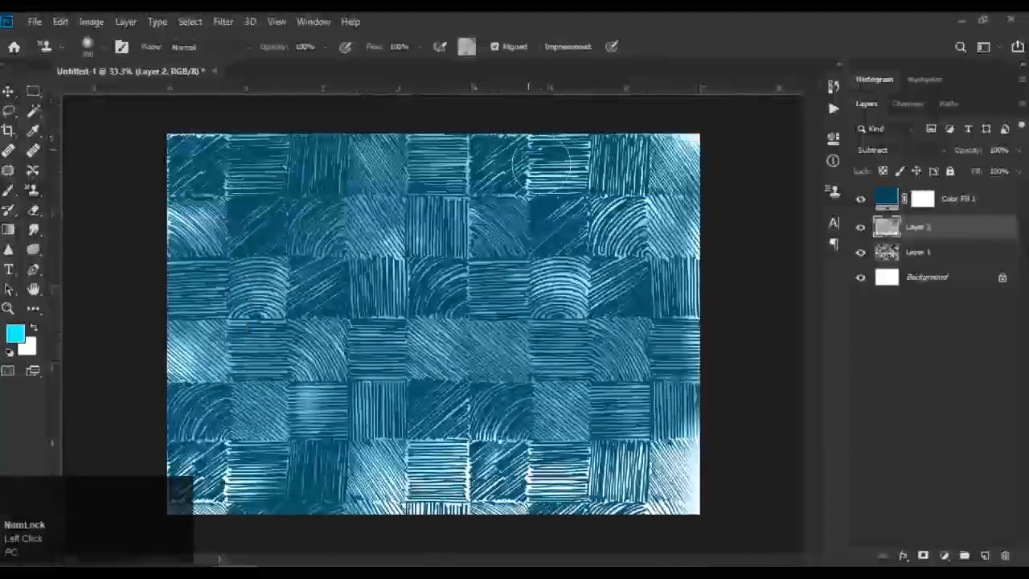
pyautogui.click(482, 50)
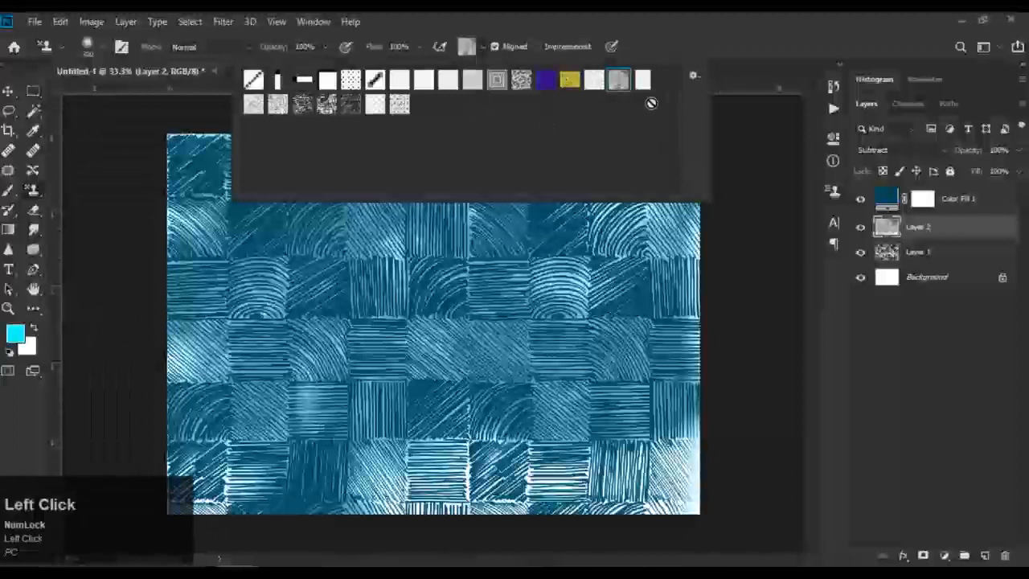
pyautogui.click(278, 105)
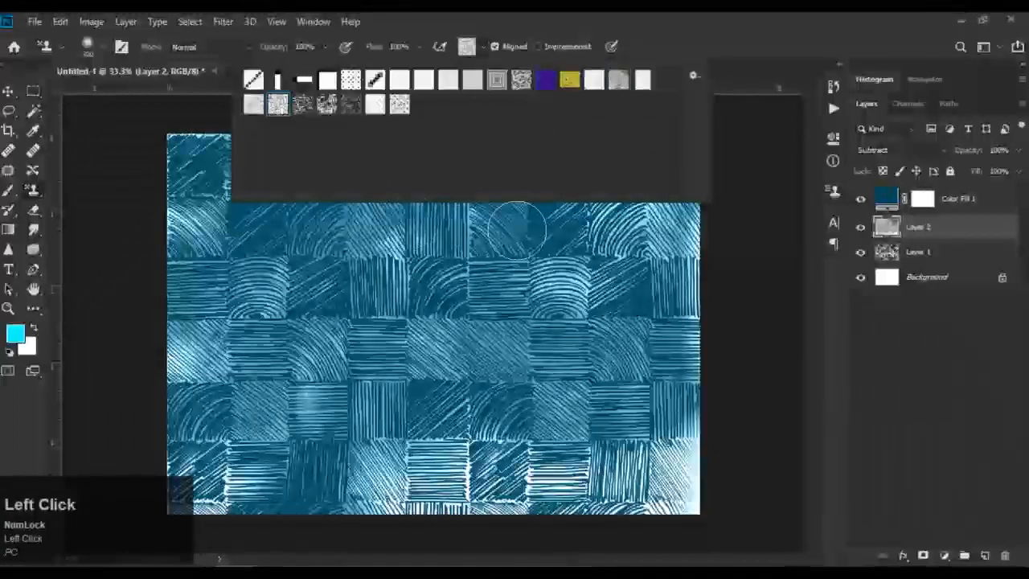
pyautogui.click(981, 557)
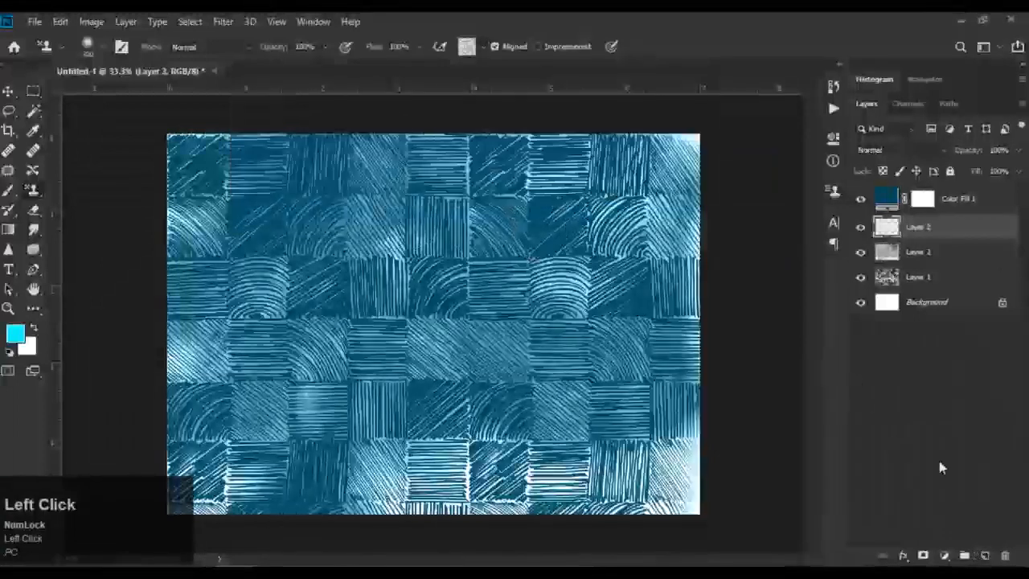
pyautogui.moveTo(258, 153)
pyautogui.mouseDown()
pyautogui.moveTo(202, 155)
pyautogui.moveTo(675, 146)
pyautogui.mouseUp()
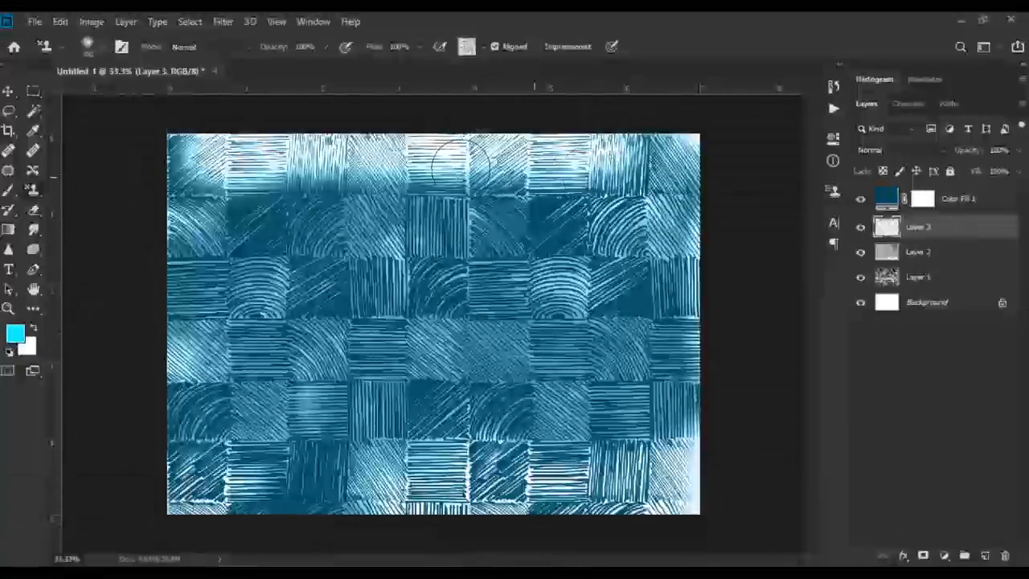
# - Switch the Pattern Stamp to the yellow pattern and paint it on Layer 3 across the canvas's top and down its right side
pyautogui.click(241, 47)
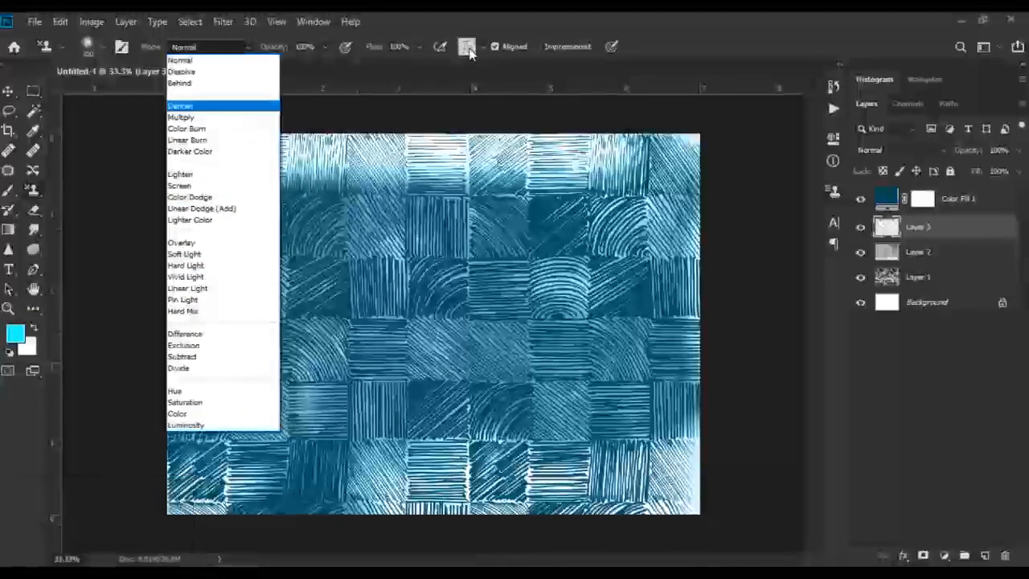
pyautogui.click(481, 47)
pyautogui.click(484, 49)
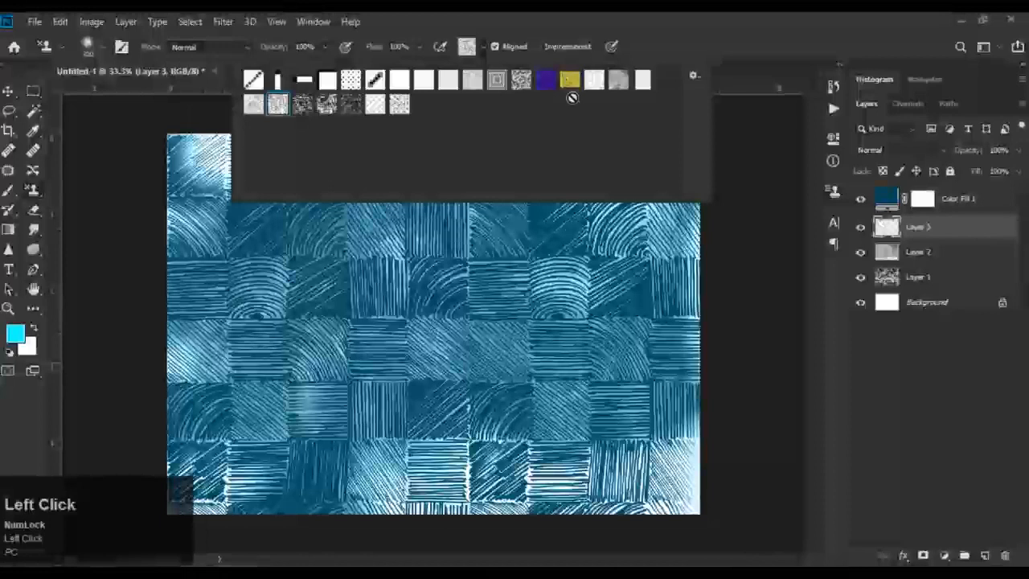
pyautogui.click(569, 79)
pyautogui.moveTo(402, 241)
pyautogui.mouseDown()
pyautogui.moveTo(316, 237)
pyautogui.moveTo(316, 193)
pyautogui.moveTo(532, 163)
pyautogui.moveTo(199, 158)
pyautogui.moveTo(630, 149)
pyautogui.moveTo(674, 198)
pyautogui.moveTo(685, 250)
pyautogui.moveTo(694, 204)
pyautogui.moveTo(681, 169)
pyautogui.moveTo(648, 180)
pyautogui.moveTo(683, 193)
pyautogui.moveTo(407, 200)
pyautogui.moveTo(309, 187)
pyautogui.moveTo(184, 149)
pyautogui.moveTo(274, 209)
pyautogui.moveTo(389, 231)
pyautogui.moveTo(528, 224)
pyautogui.moveTo(593, 159)
pyautogui.moveTo(464, 192)
pyautogui.moveTo(489, 212)
pyautogui.moveTo(593, 234)
pyautogui.moveTo(772, 195)
pyautogui.mouseUp()
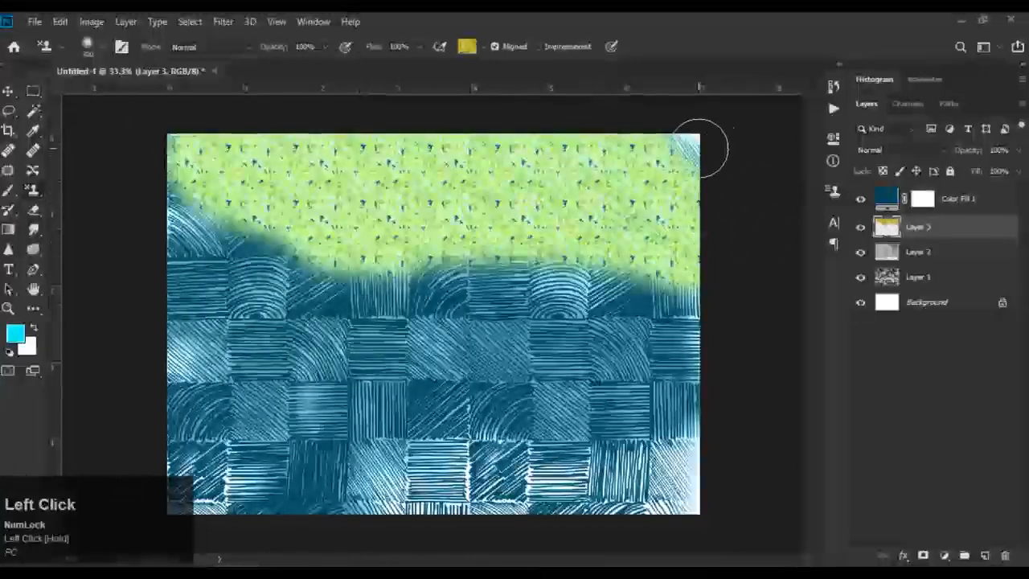
pyautogui.moveTo(699, 147)
pyautogui.mouseDown()
pyautogui.moveTo(714, 285)
pyautogui.moveTo(741, 310)
pyautogui.mouseUp()
pyautogui.moveTo(579, 263)
pyautogui.mouseDown()
pyautogui.moveTo(727, 334)
pyautogui.moveTo(767, 306)
pyautogui.moveTo(689, 261)
pyautogui.moveTo(733, 440)
pyautogui.mouseUp()
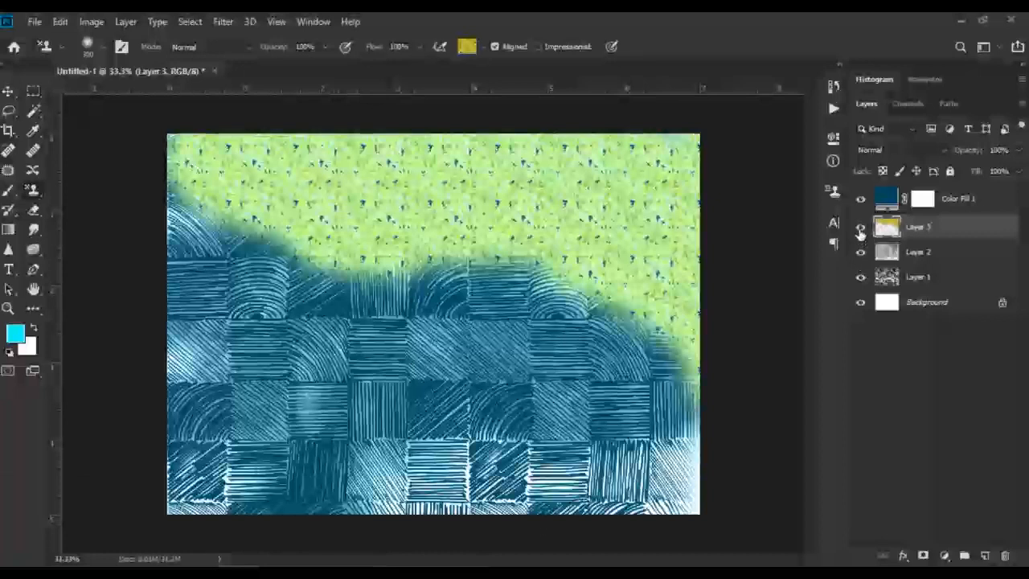
# - Hide Layer 3 and clear the layer selection with the Move tool
pyautogui.click(860, 227)
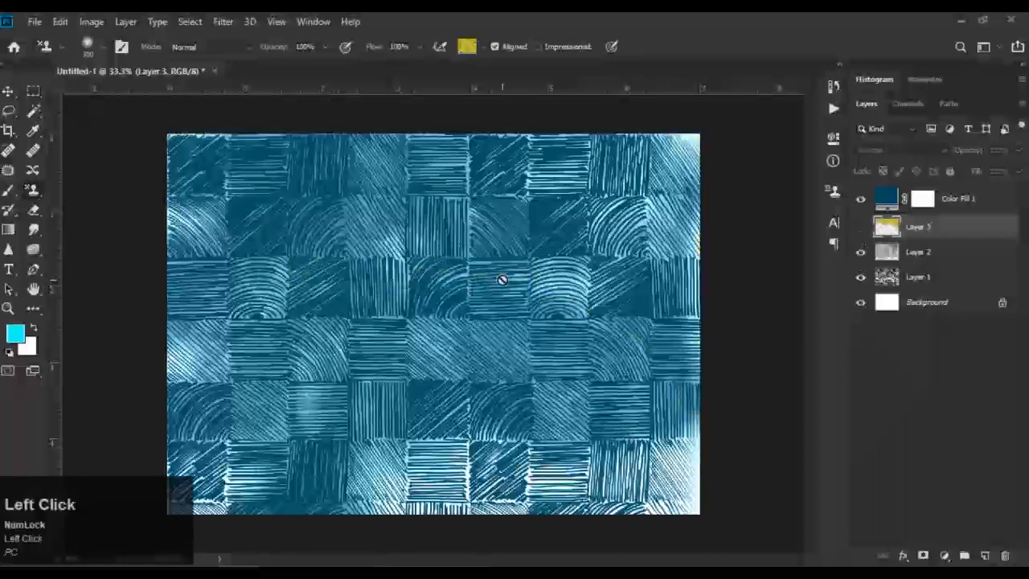
pyautogui.click(8, 91)
pyautogui.click(720, 251)
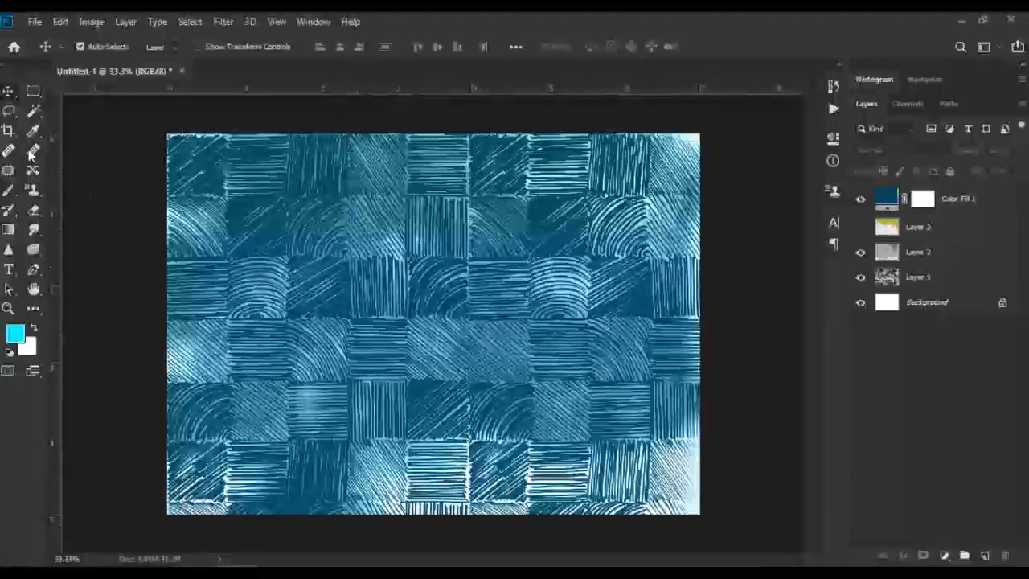
# - Reselect the Pattern Stamp tool and give it the Hard Round Pressure Size brush
pyautogui.click(36, 195)
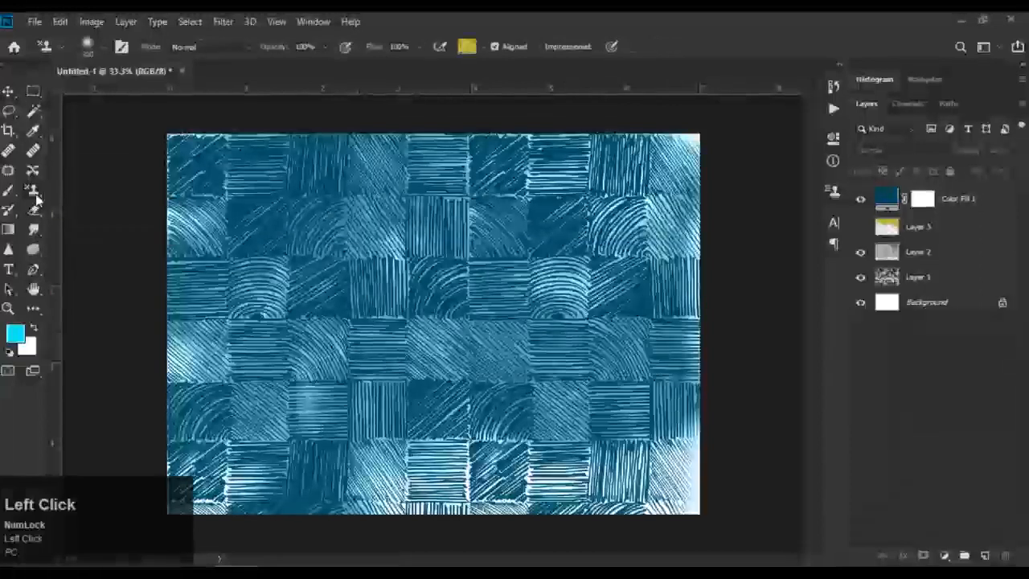
pyautogui.rightClick(36, 197)
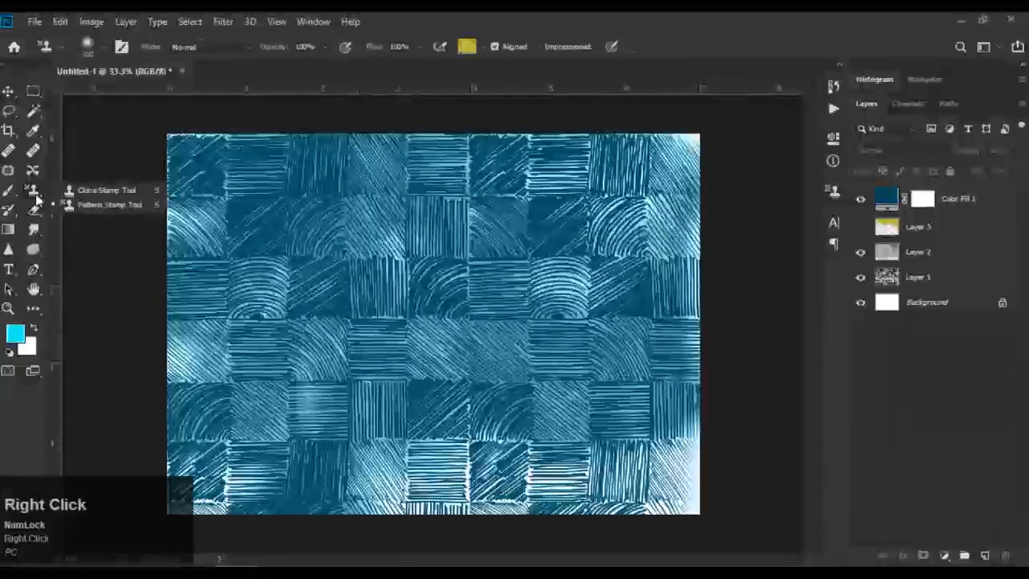
pyautogui.click(93, 206)
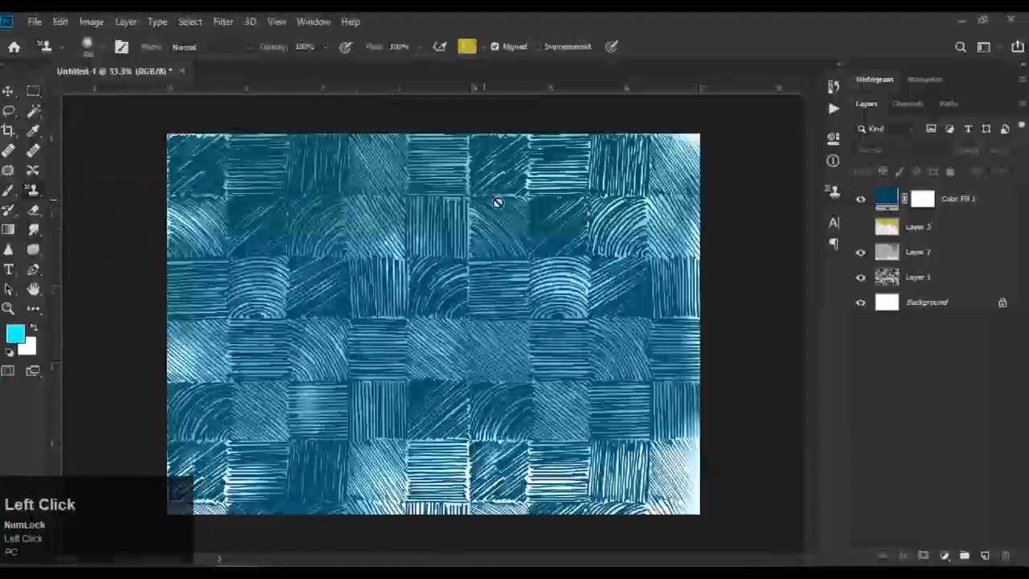
pyautogui.click(90, 47)
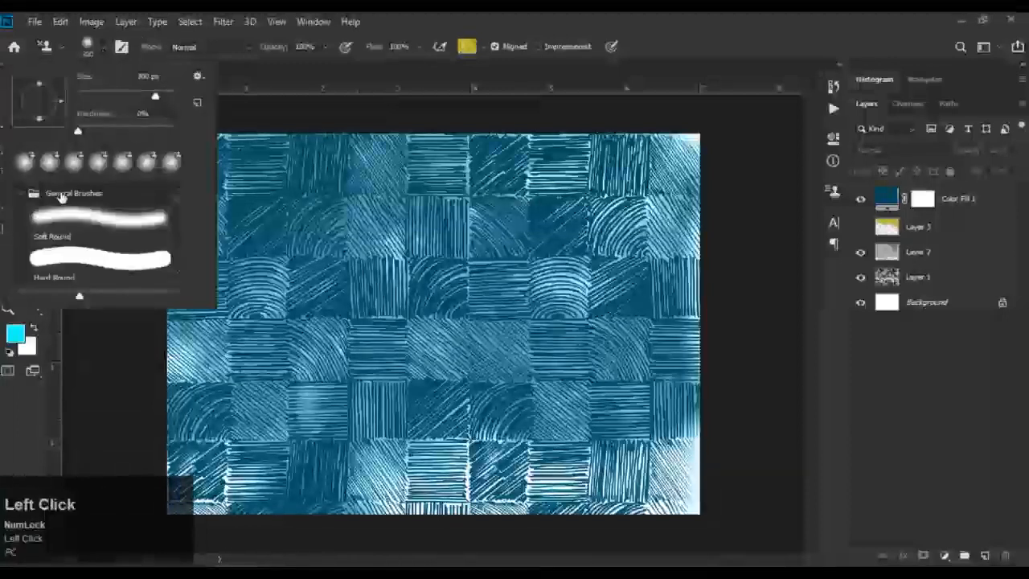
pyautogui.scroll(-2, 138, 232)
pyautogui.scroll(1, 138, 233)
pyautogui.scroll(-1, 129, 249)
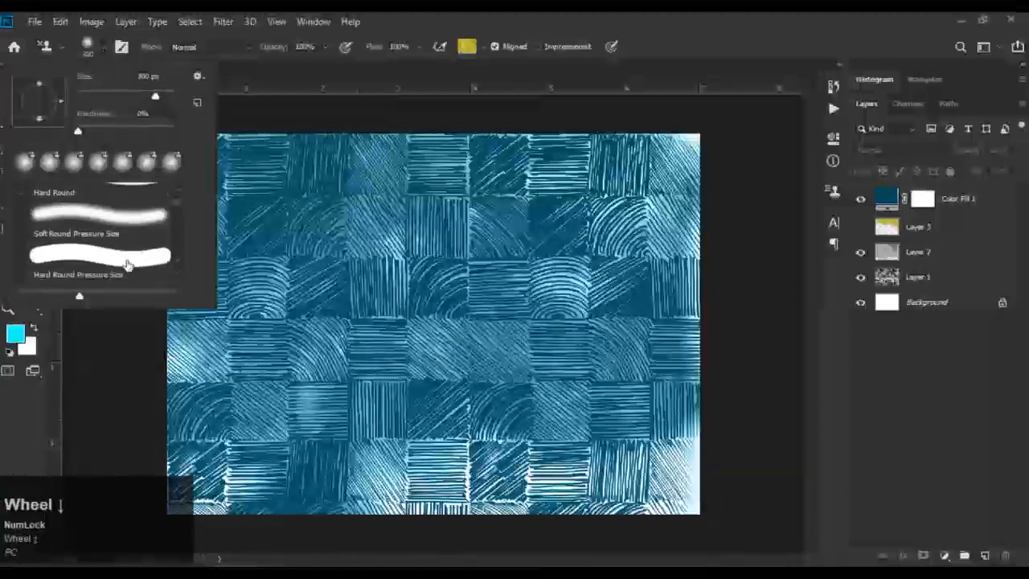
pyautogui.click(111, 258)
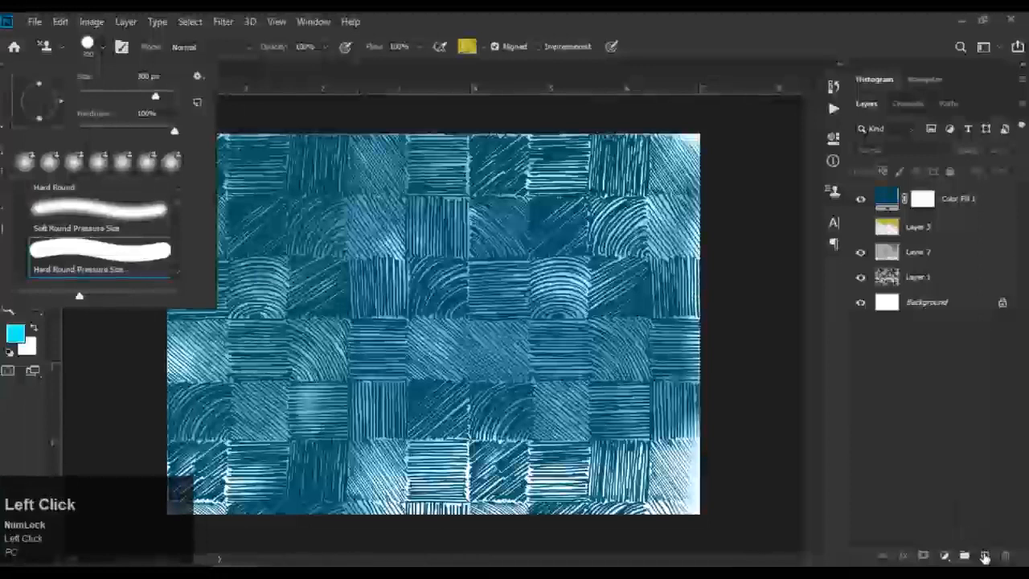
# - Add a new layer above Color Fill 1, try the yellow pattern at the canvas's upper right, and undo the stroke
pyautogui.click(985, 556)
pyautogui.moveTo(602, 194)
pyautogui.mouseDown()
pyautogui.moveTo(512, 195)
pyautogui.moveTo(535, 190)
pyautogui.mouseUp()
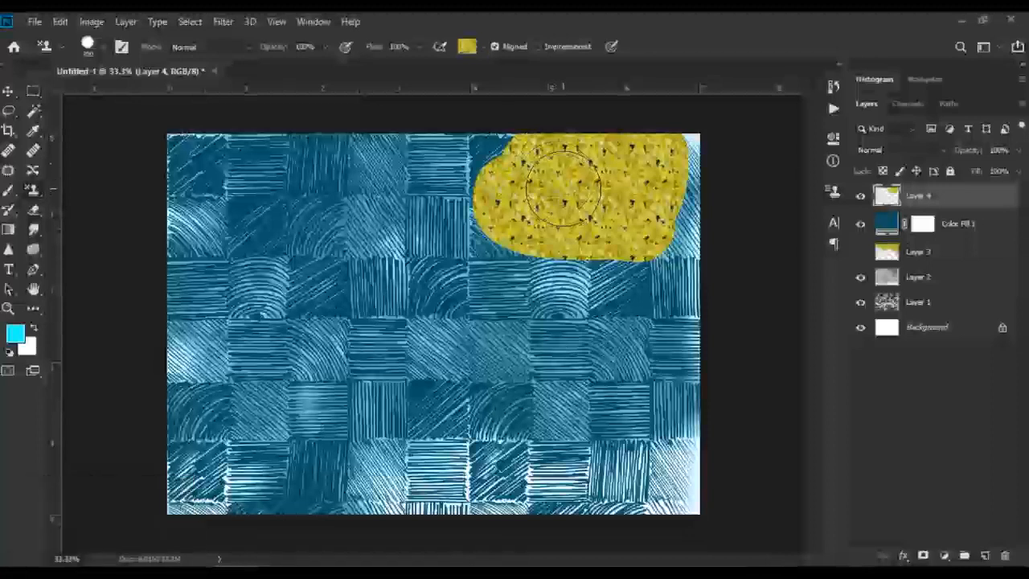
pyautogui.hotkey('ctrl', 'z')
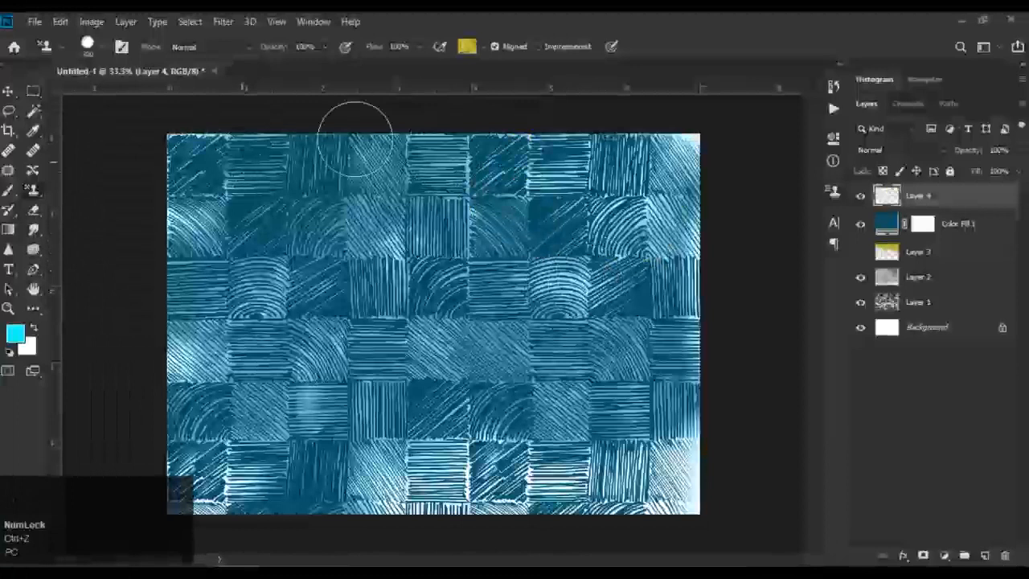
# - Choose the black-dotted white pattern, try it with the hard brush across the top of the canvas, and undo the trial strokes
pyautogui.click(483, 46)
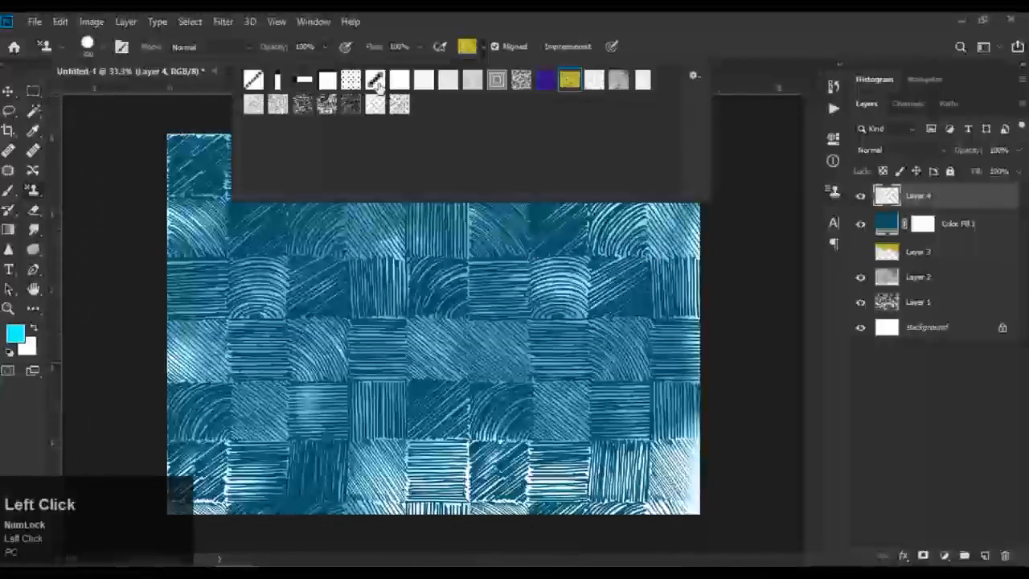
pyautogui.click(350, 80)
pyautogui.click(533, 241)
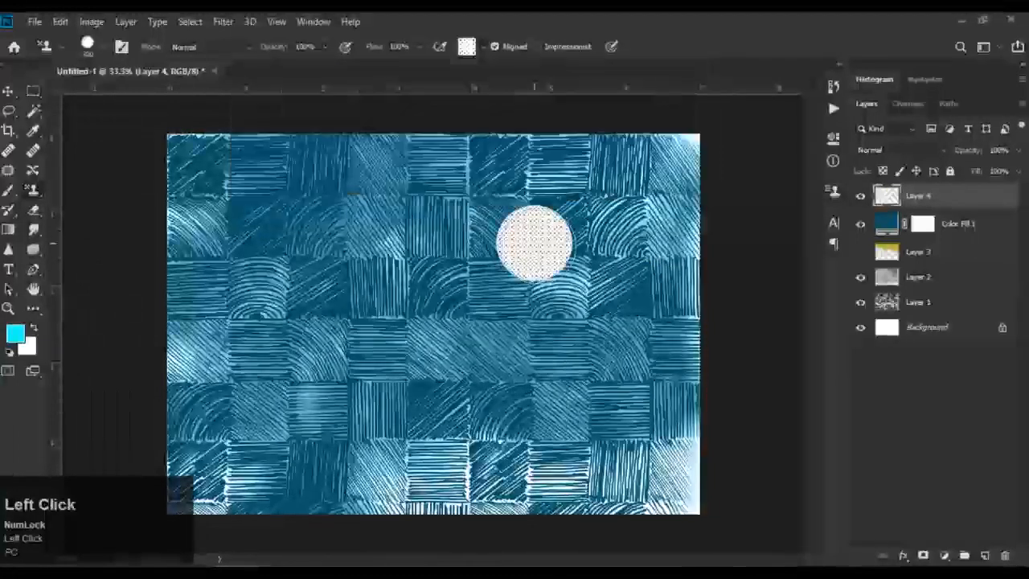
pyautogui.moveTo(615, 189)
pyautogui.mouseDown()
pyautogui.moveTo(383, 161)
pyautogui.moveTo(266, 173)
pyautogui.moveTo(250, 196)
pyautogui.moveTo(488, 166)
pyautogui.moveTo(619, 165)
pyautogui.moveTo(652, 171)
pyautogui.moveTo(665, 192)
pyautogui.moveTo(405, 209)
pyautogui.moveTo(201, 166)
pyautogui.moveTo(142, 142)
pyautogui.moveTo(420, 161)
pyautogui.mouseUp()
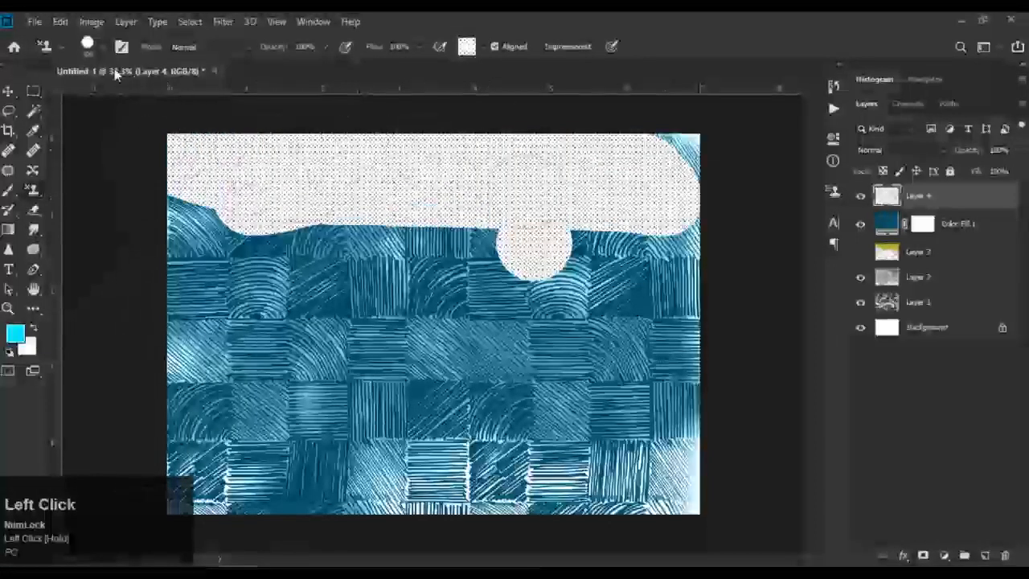
pyautogui.hotkey('ctrl', 'z')
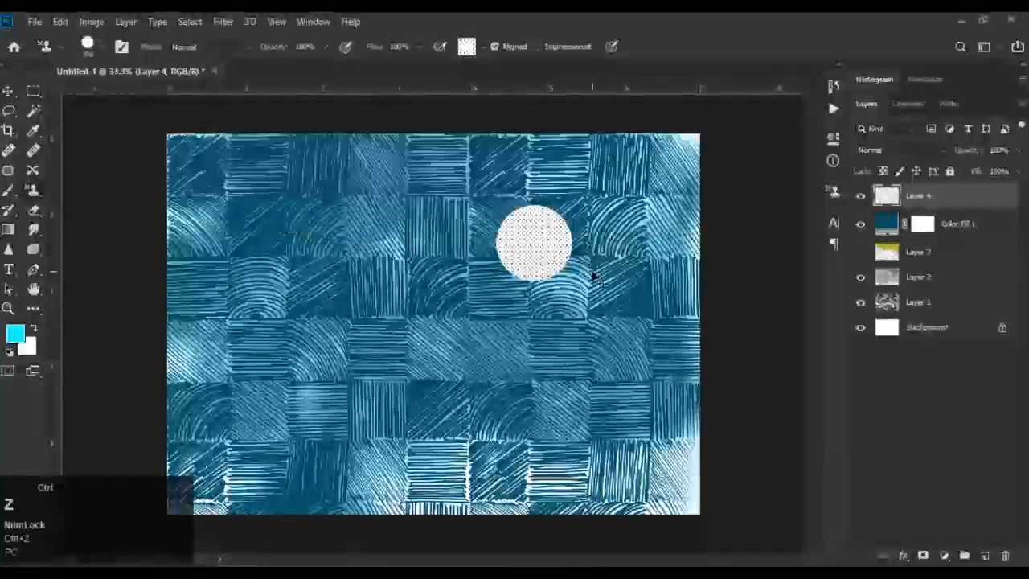
pyautogui.hotkey('ctrl', 'z')
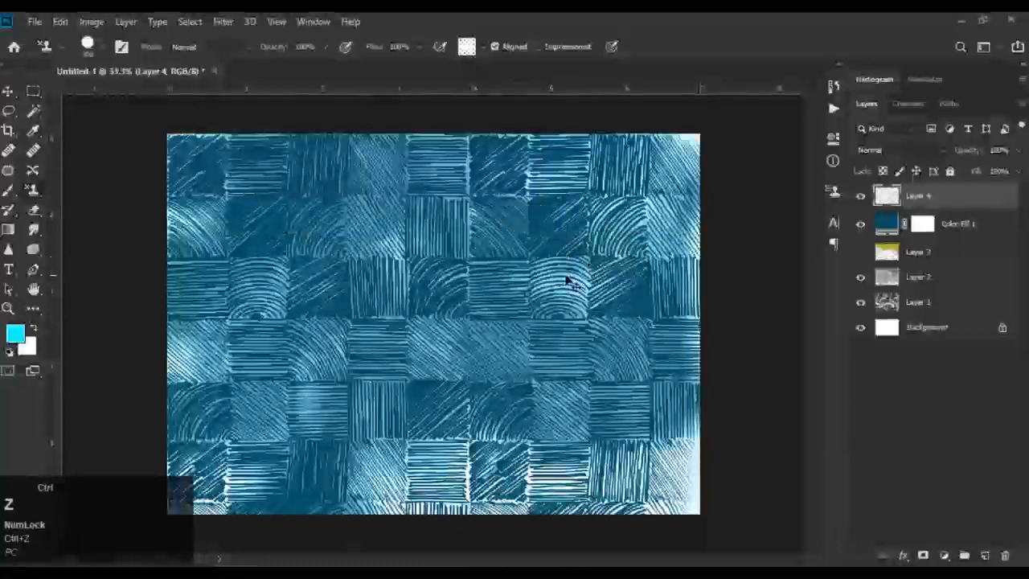
# - Switch to a soft round brush and paint the dotted pattern over most of the canvas on Layer 4
pyautogui.click(100, 48)
pyautogui.click(114, 219)
pyautogui.moveTo(502, 157)
pyautogui.mouseDown()
pyautogui.moveTo(169, 160)
pyautogui.moveTo(610, 158)
pyautogui.moveTo(675, 174)
pyautogui.moveTo(699, 259)
pyautogui.mouseUp()
pyautogui.moveTo(683, 213)
pyautogui.mouseDown()
pyautogui.moveTo(686, 190)
pyautogui.moveTo(402, 239)
pyautogui.moveTo(378, 200)
pyautogui.moveTo(213, 205)
pyautogui.moveTo(546, 225)
pyautogui.moveTo(682, 211)
pyautogui.moveTo(634, 274)
pyautogui.moveTo(189, 338)
pyautogui.moveTo(573, 361)
pyautogui.moveTo(372, 305)
pyautogui.moveTo(659, 378)
pyautogui.moveTo(361, 367)
pyautogui.moveTo(184, 375)
pyautogui.moveTo(498, 409)
pyautogui.moveTo(691, 446)
pyautogui.moveTo(273, 430)
pyautogui.mouseUp()
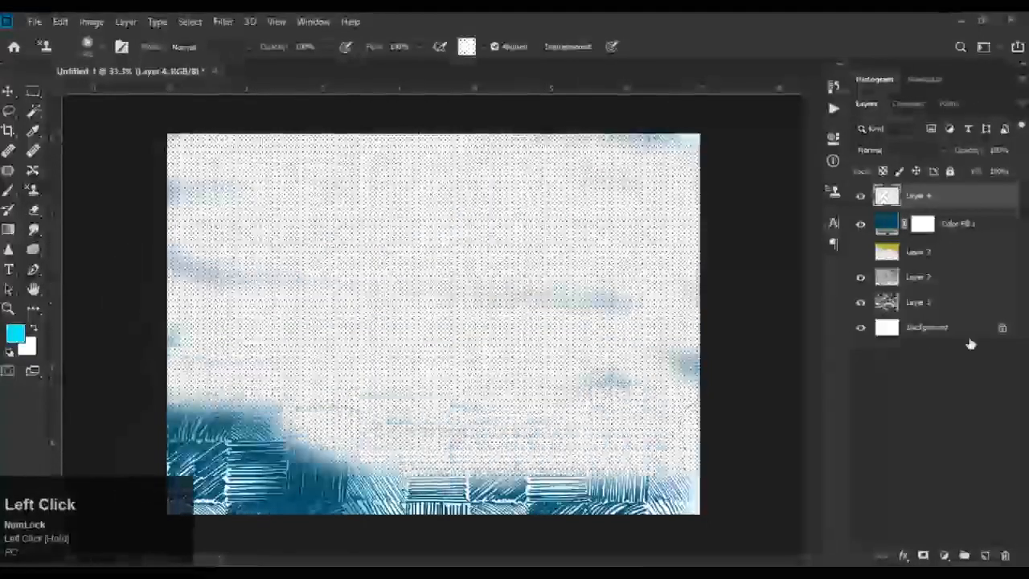
# - Set Layer 4's blending mode to Divide and switch to the Move tool
pyautogui.click(921, 156)
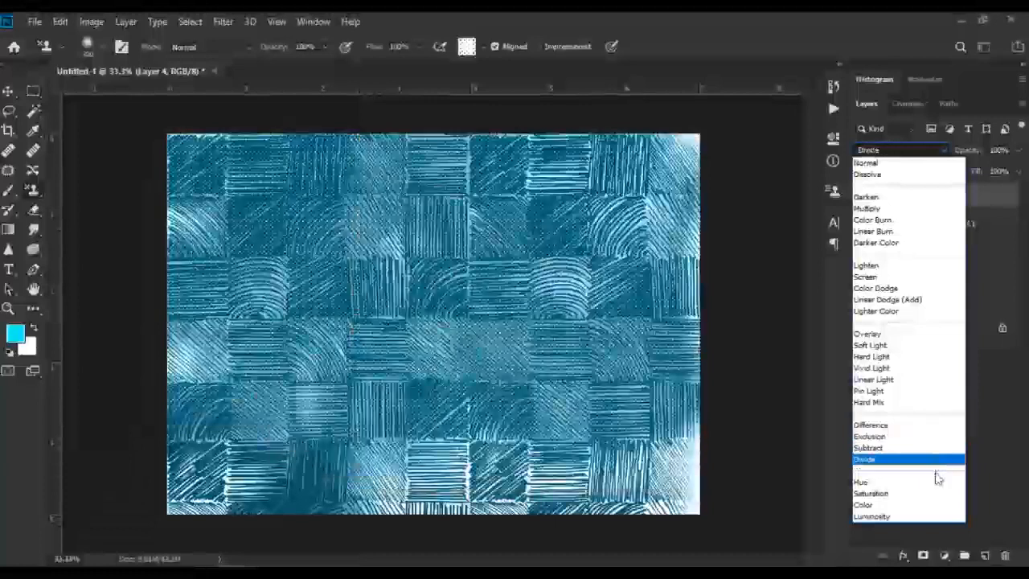
pyautogui.click(937, 465)
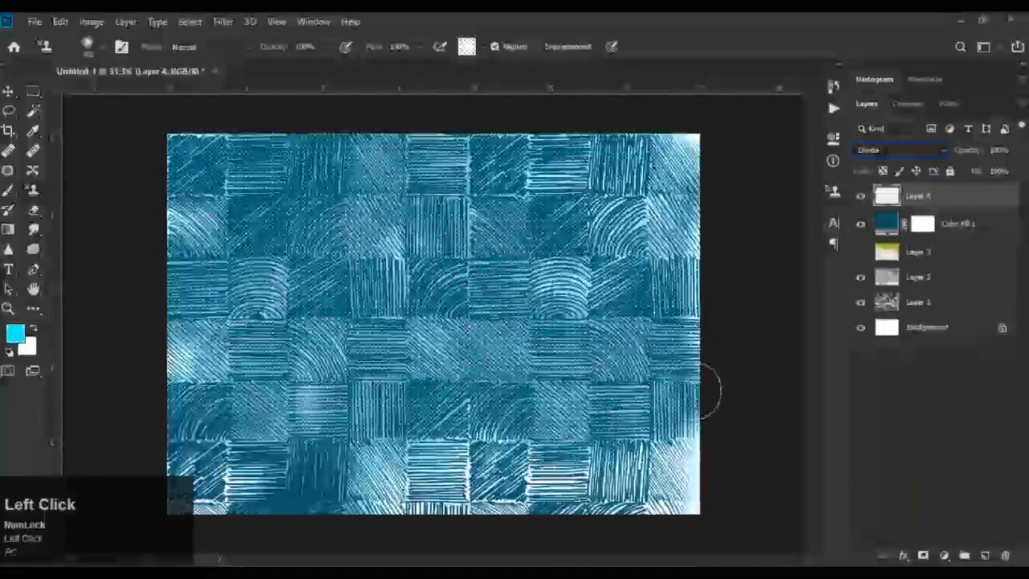
pyautogui.click(7, 91)
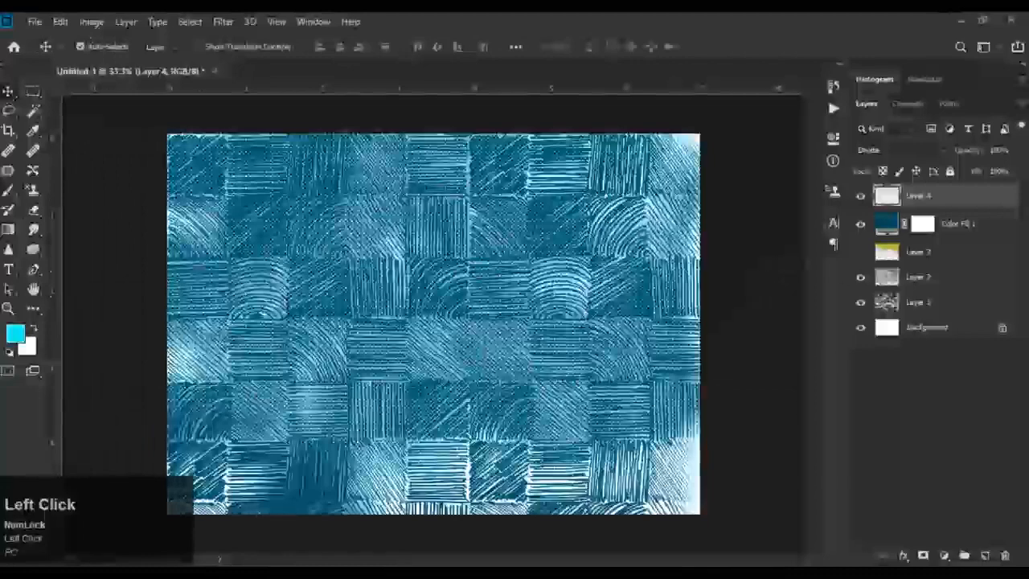